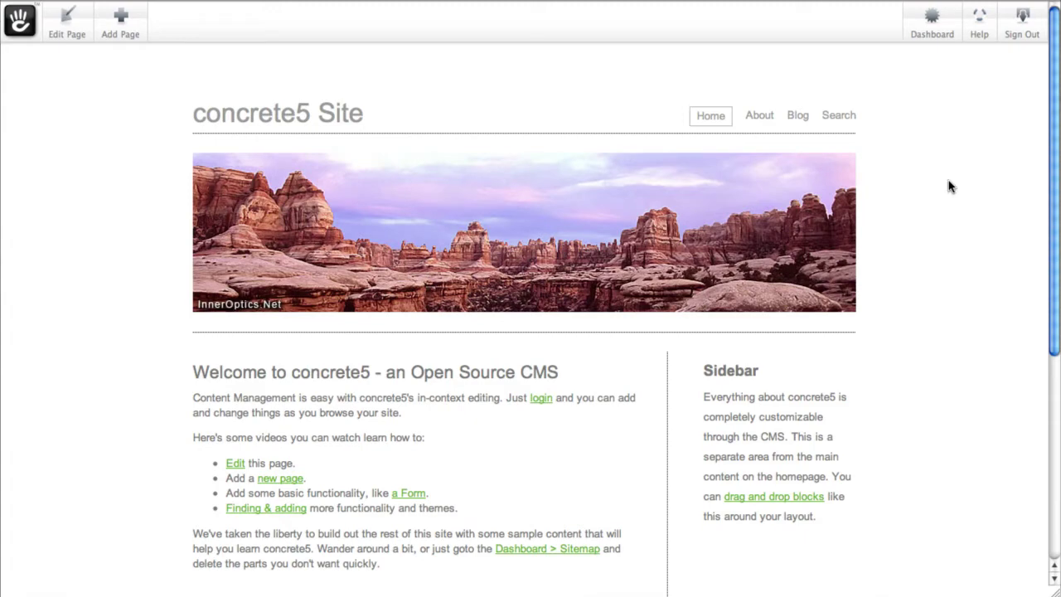
# Step: Open the Dashboard's Users and Groups page listing the two existing user accounts
pyautogui.click(932, 25)
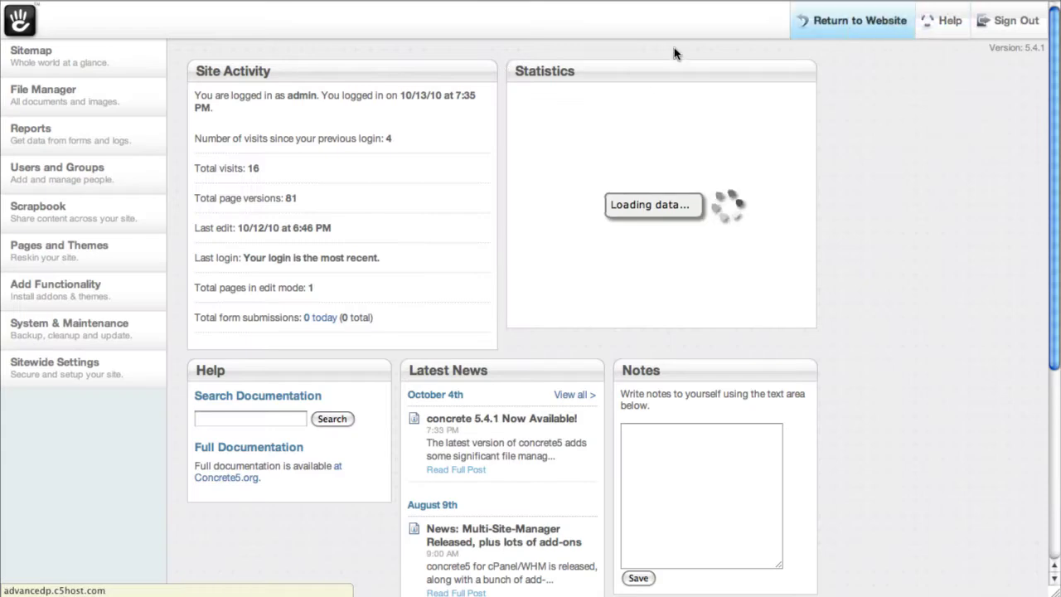
pyautogui.click(130, 170)
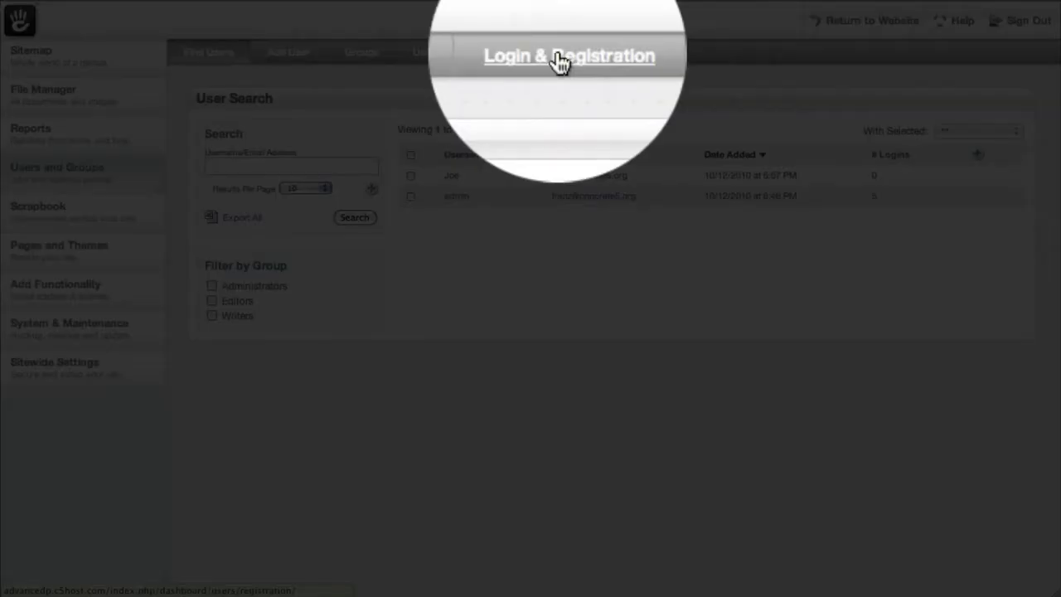
# Step: On Login & Registration, enable open registration, redirect logins to the Member profile, and save
pyautogui.click(557, 52)
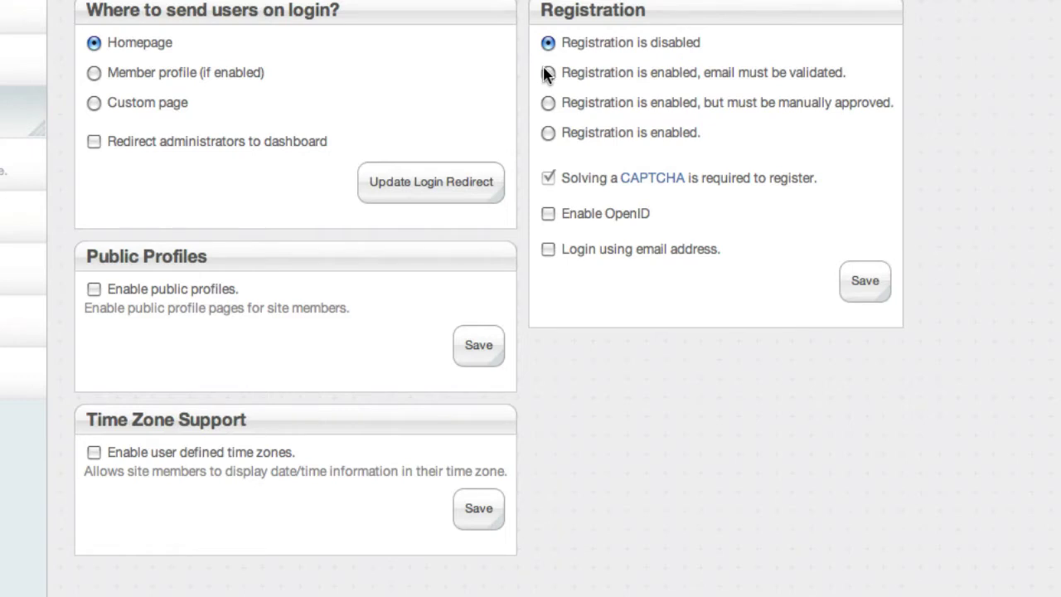
pyautogui.click(547, 135)
pyautogui.click(94, 73)
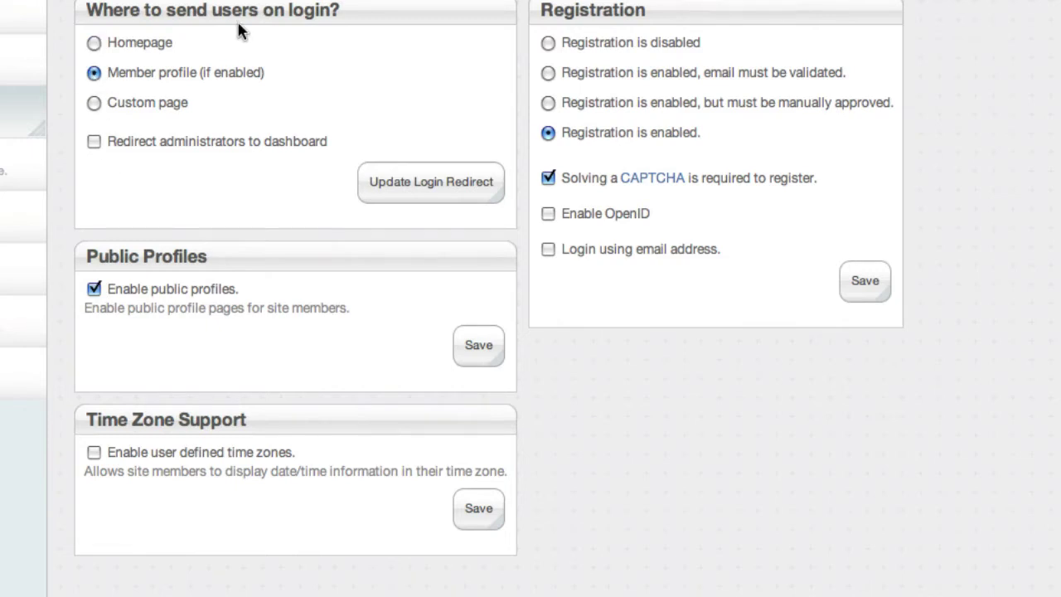
pyautogui.click(874, 290)
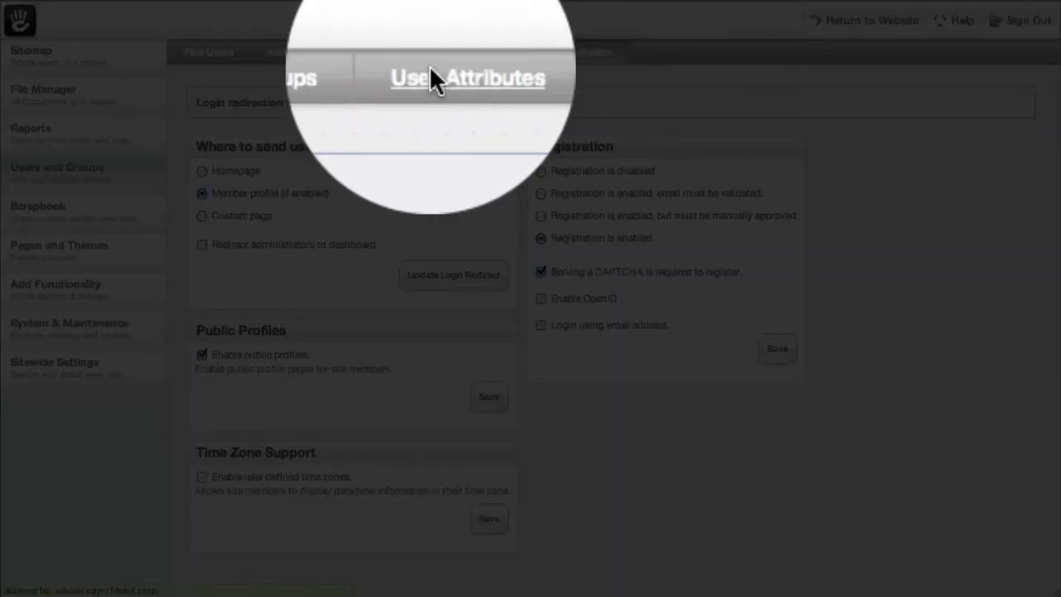
# Step: Start a new Select user attribute with handle Fav_Color and name Favorite Color
pyautogui.click(431, 52)
pyautogui.click(246, 237)
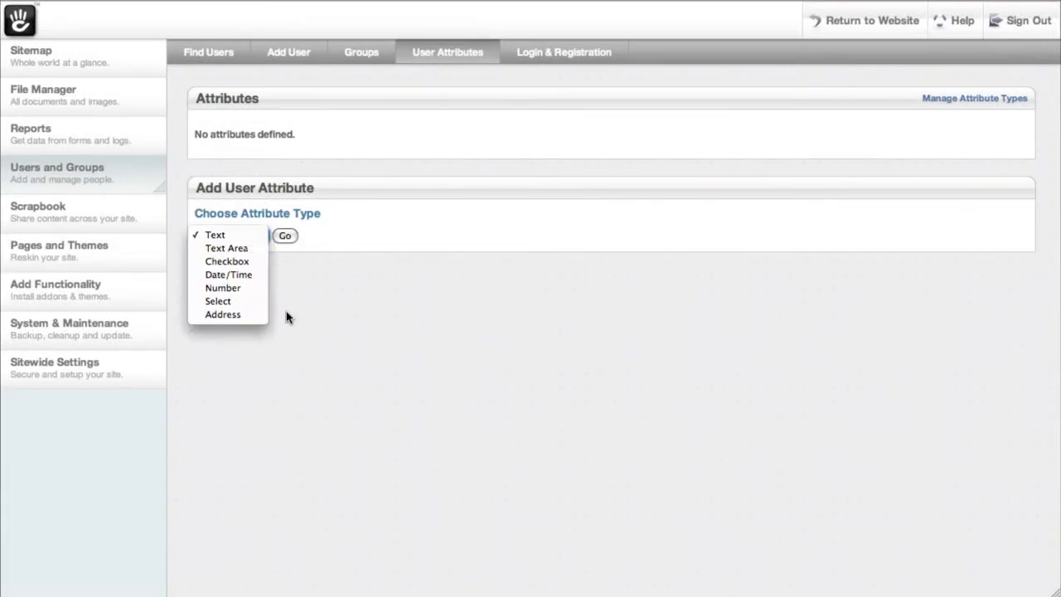
pyautogui.click(231, 302)
pyautogui.click(291, 238)
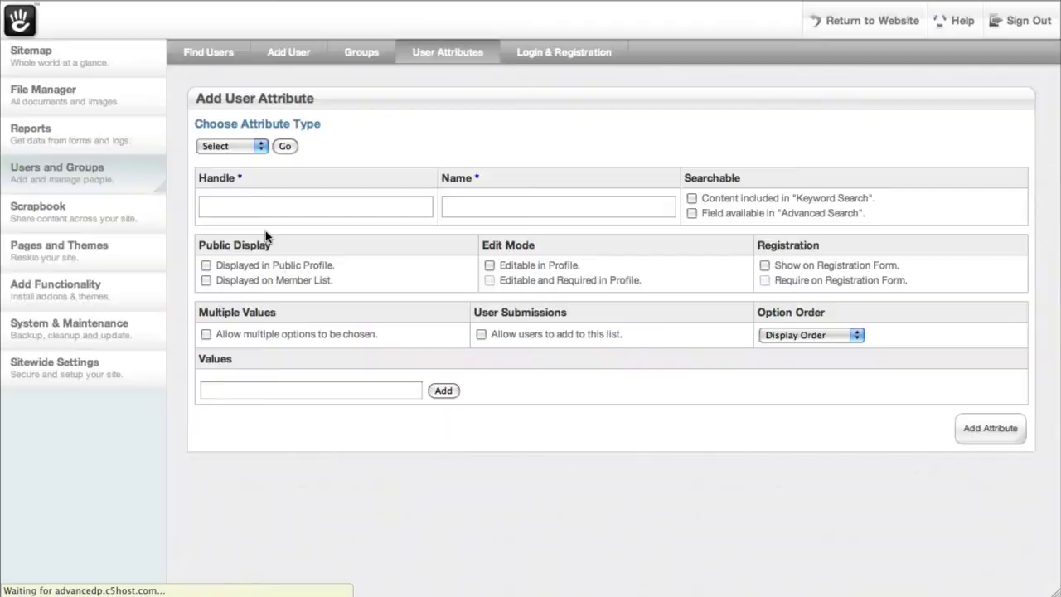
pyautogui.click(276, 211)
pyautogui.write('G')
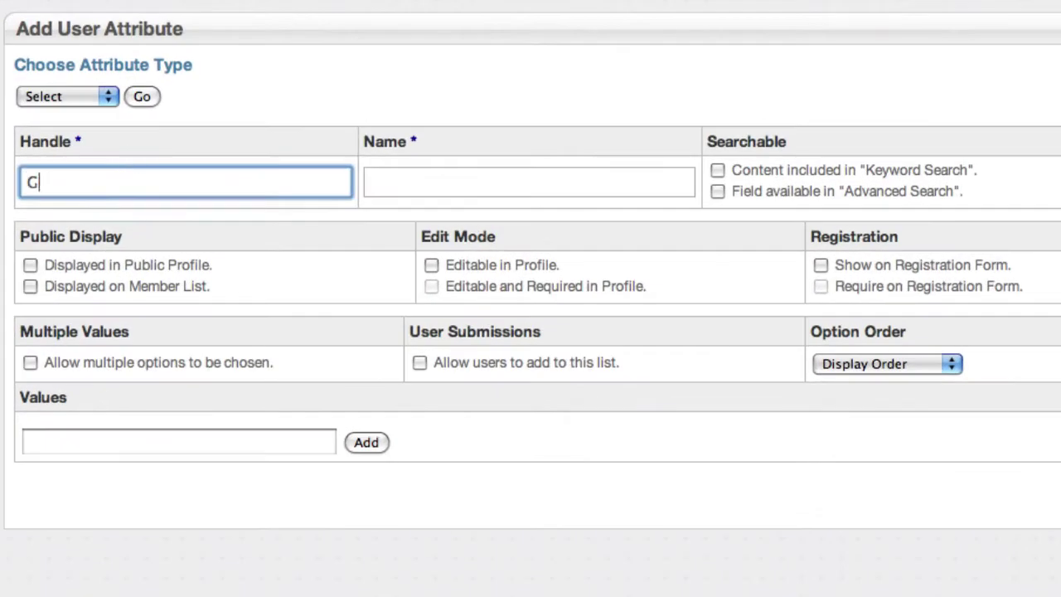
pyautogui.press('BackSpace')
pyautogui.write('Fav_')
pyautogui.write('COlo')
pyautogui.press('BackSpace')
pyautogui.press('BackSpace')
pyautogui.press('BackSpace')
pyautogui.write('olor')
pyautogui.click(370, 183)
pyautogui.write('Favorite ')
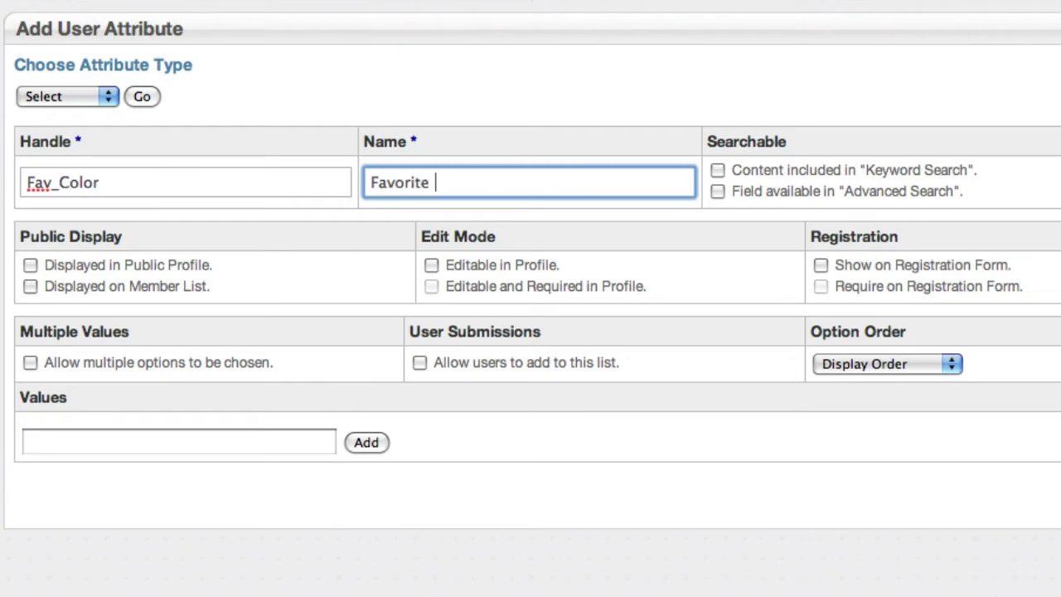
pyautogui.write('Color')
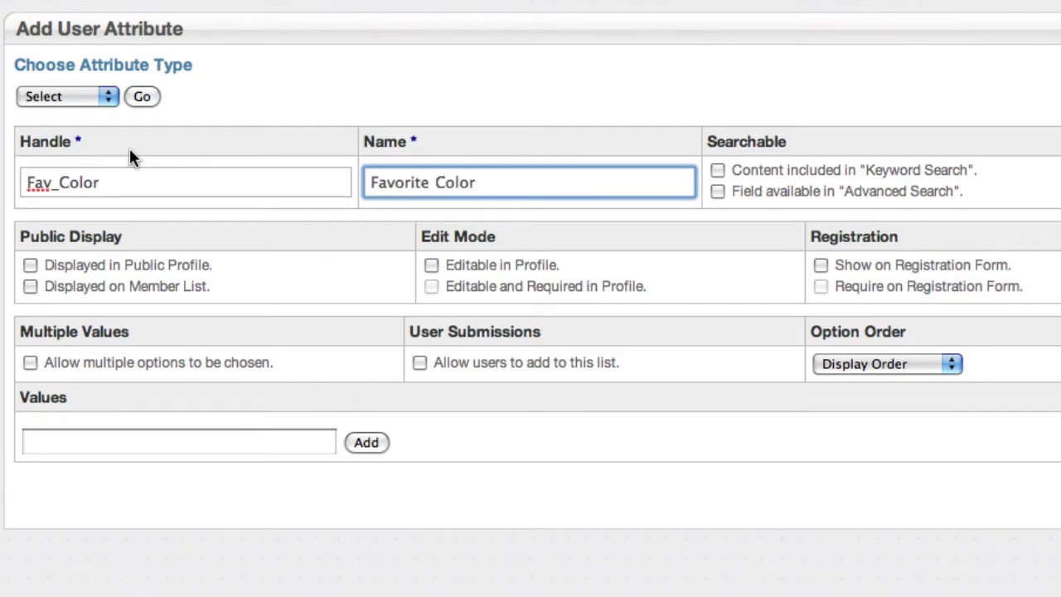
# Step: Show it on public profiles and member list, make it editable, and required at registration
pyautogui.click(30, 265)
pyautogui.click(30, 287)
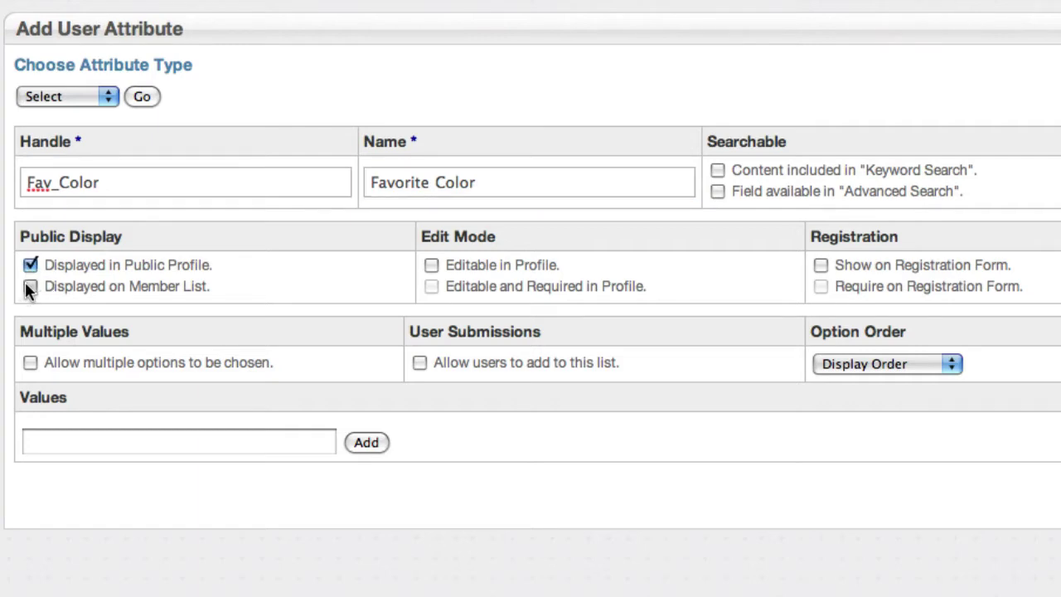
pyautogui.click(431, 265)
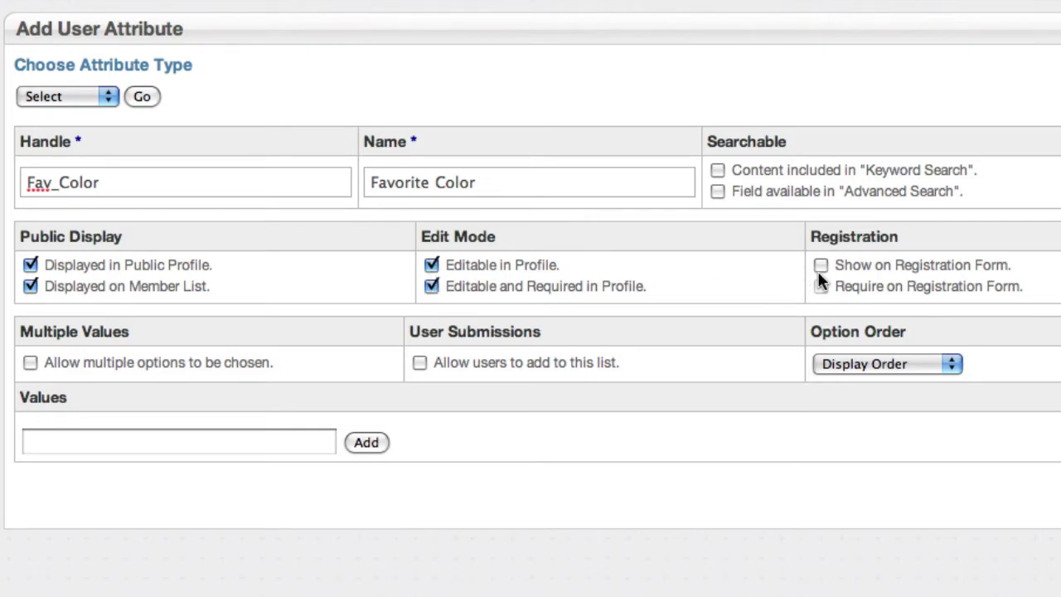
pyautogui.click(818, 288)
# Step: Add the options Red, Green and Blue and create the attribute
pyautogui.click(108, 437)
pyautogui.write('Red')
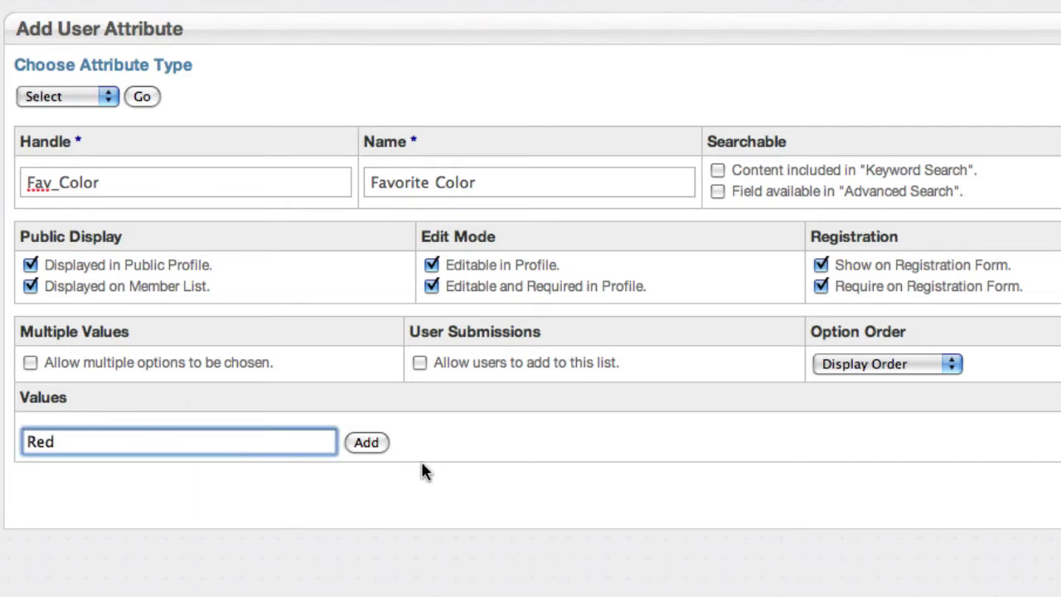
pyautogui.click(367, 441)
pyautogui.click(175, 489)
pyautogui.write('Green')
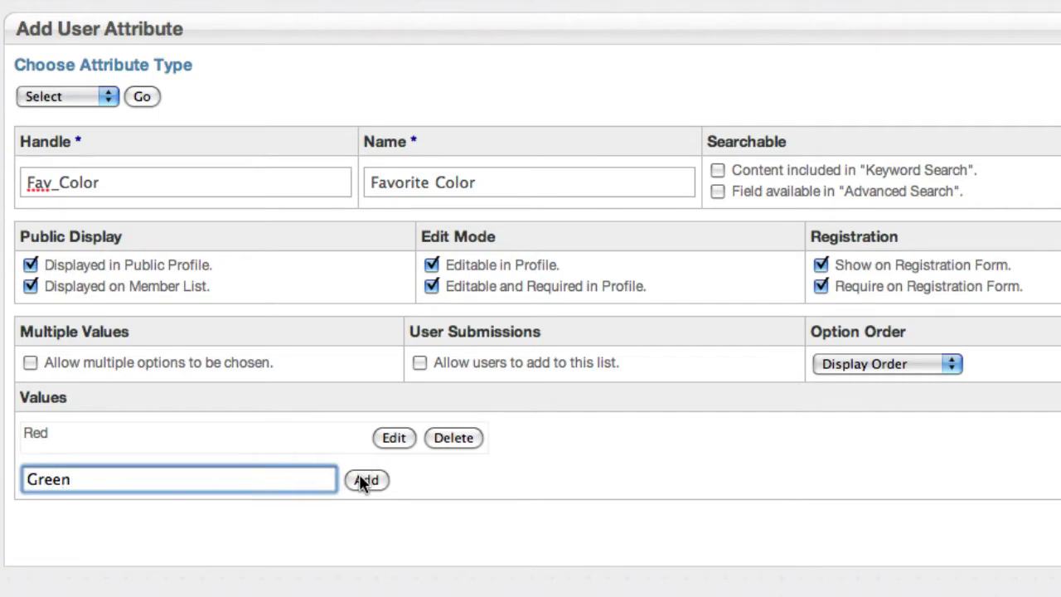
pyautogui.click(365, 480)
pyautogui.click(175, 515)
pyautogui.write('Blue')
pyautogui.click(378, 513)
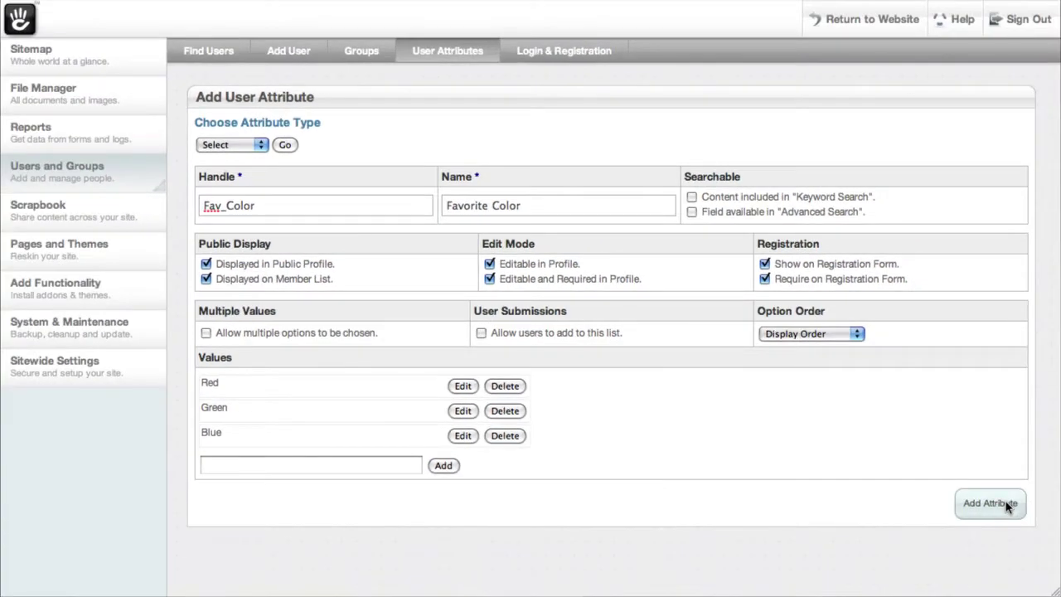
pyautogui.click(1060, 596)
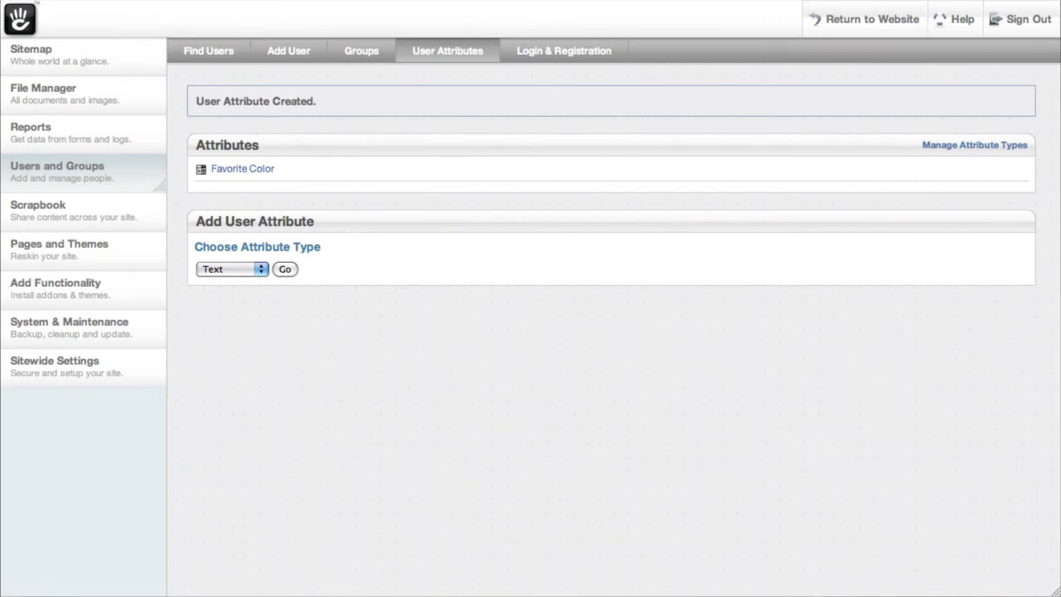
# Step: Sign out, open the Site Registration form, and check its Red, Green, Blue colour choices
pyautogui.click(1015, 18)
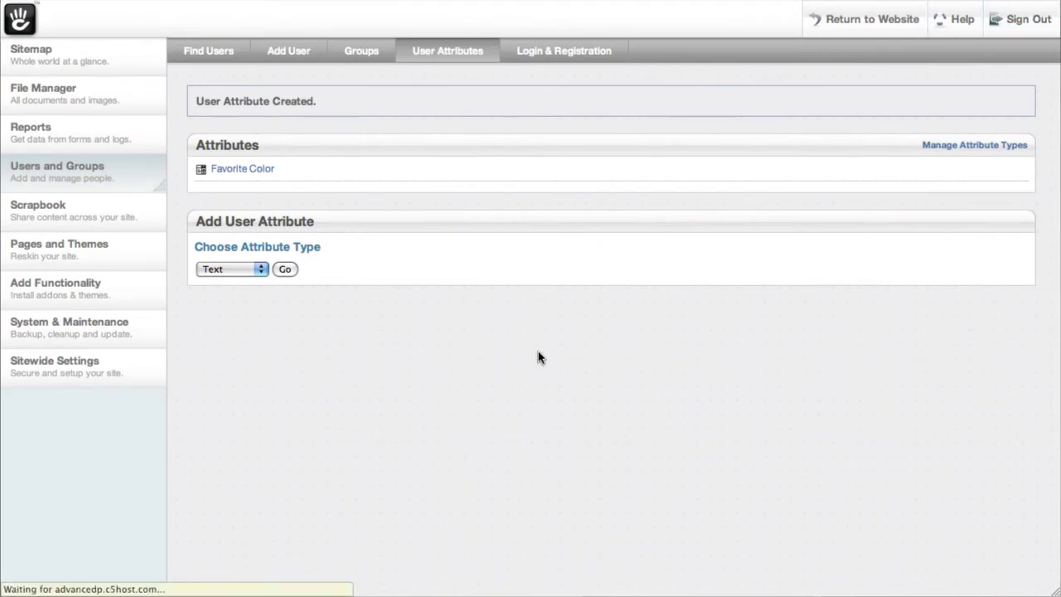
pyautogui.scroll(-5, 547, 479)
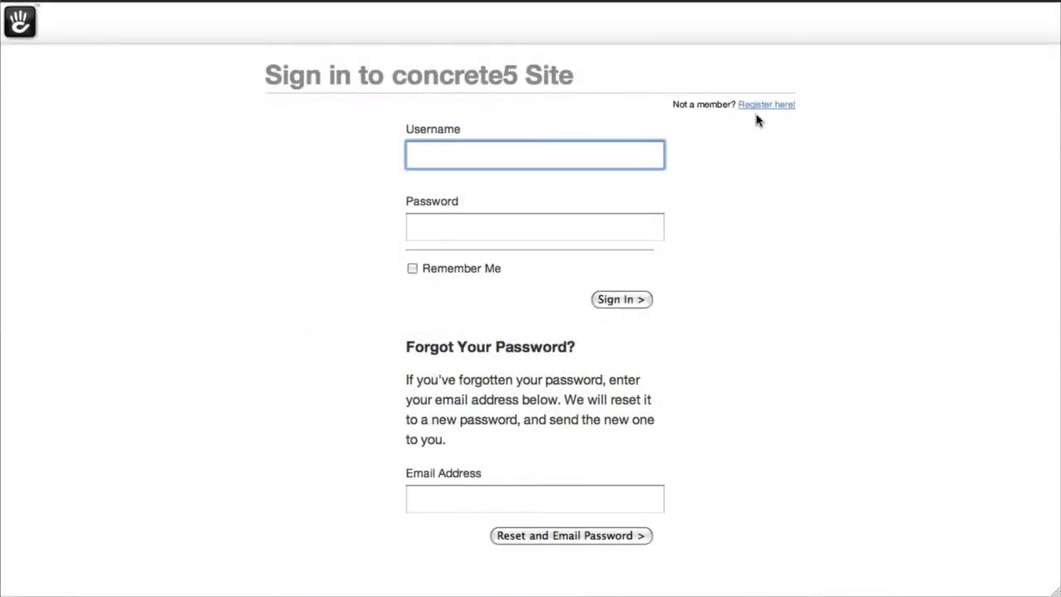
pyautogui.click(775, 107)
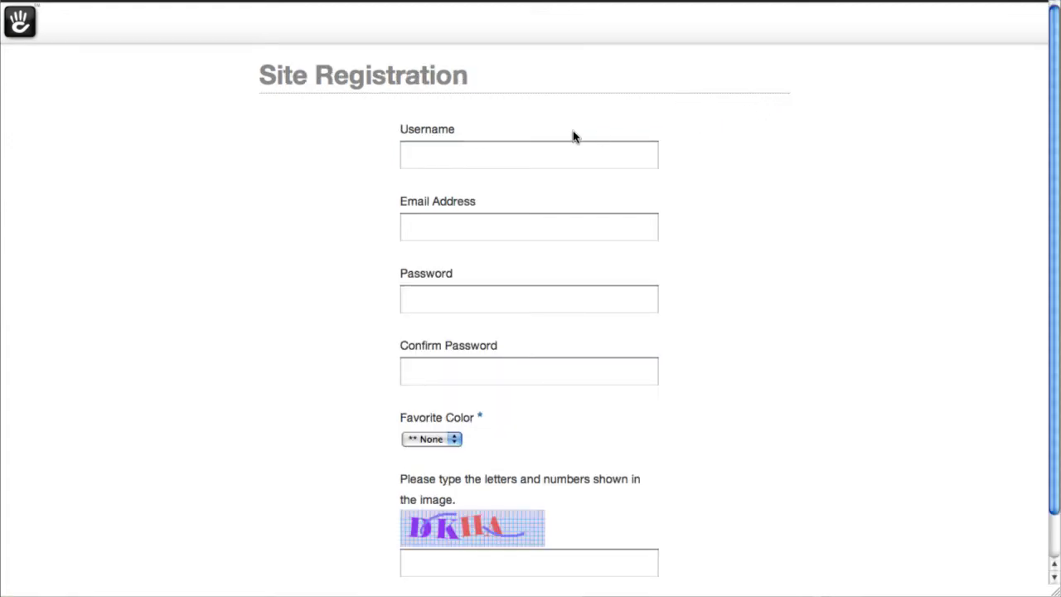
pyautogui.click(443, 440)
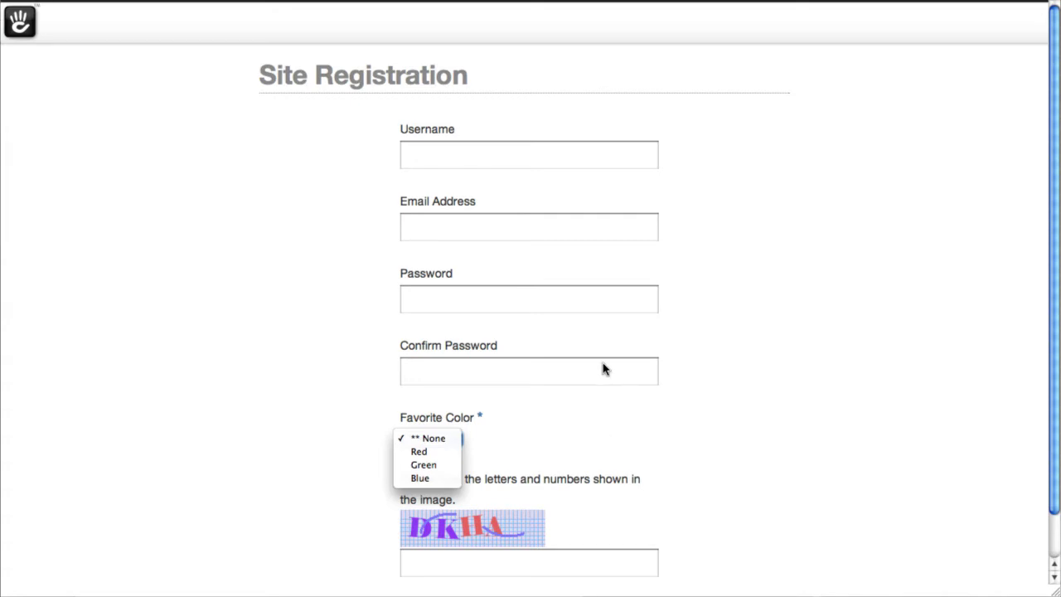
pyautogui.press('Down')
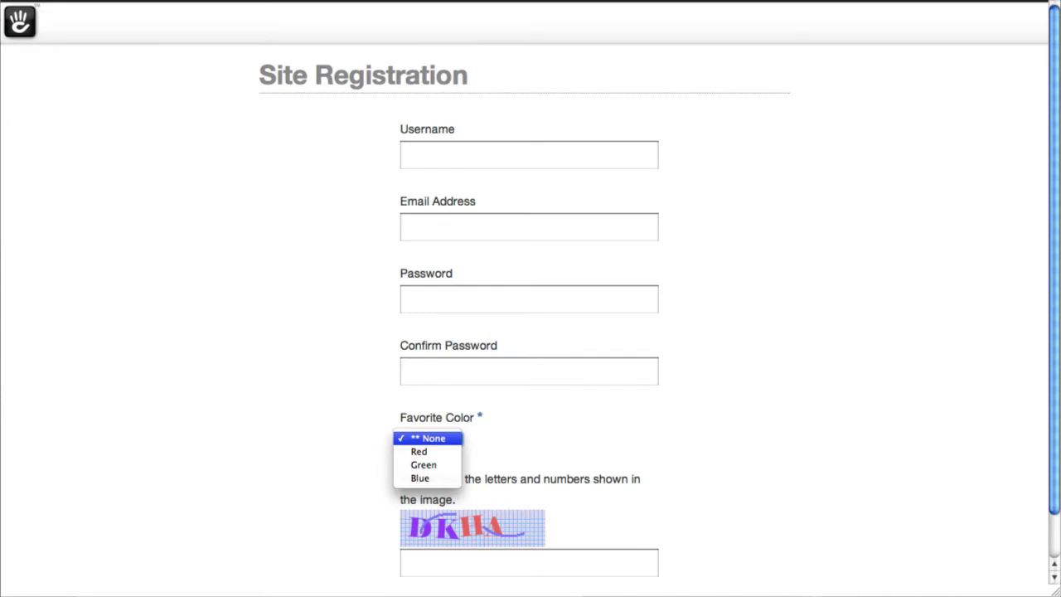
pyautogui.press('Return')
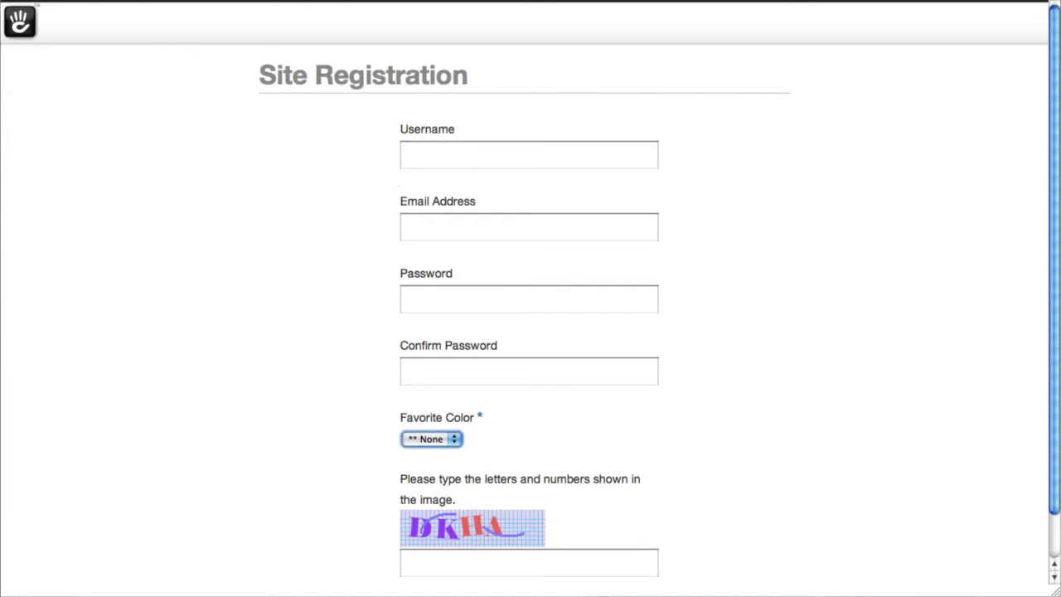
# Step: Sign in at the login page with the admin credentials and choose Red as Favorite Color
pyautogui.write('login')
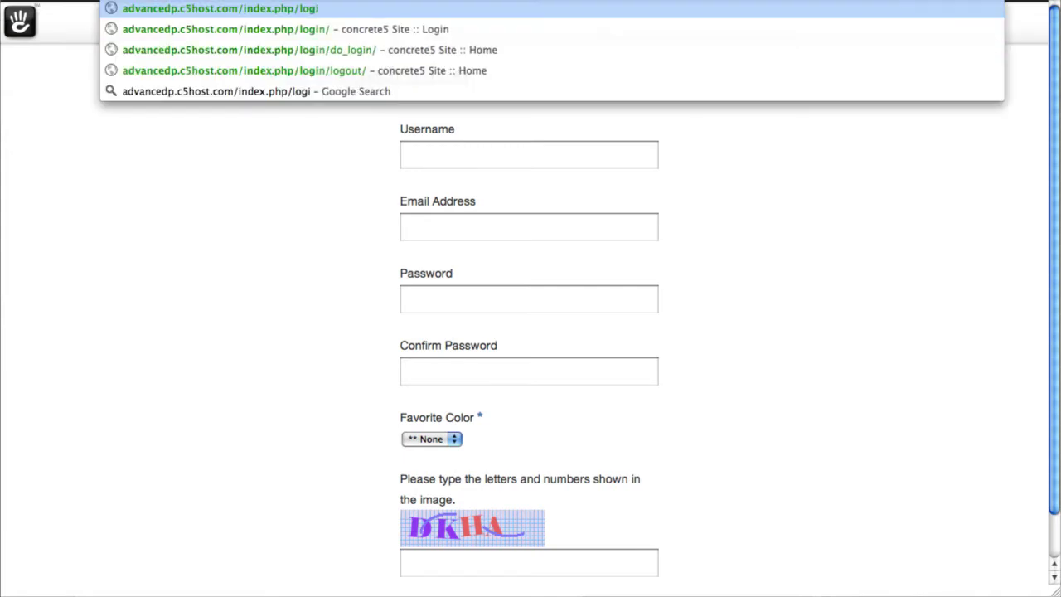
pyautogui.press('Return')
pyautogui.write('admin')
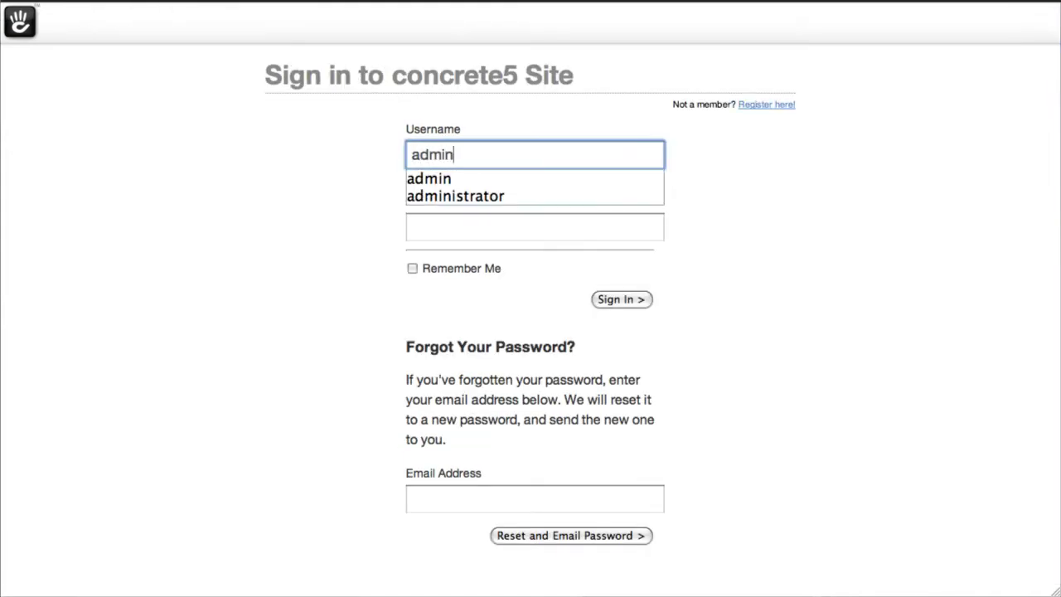
pyautogui.press('Tab')
pyautogui.write('password1')
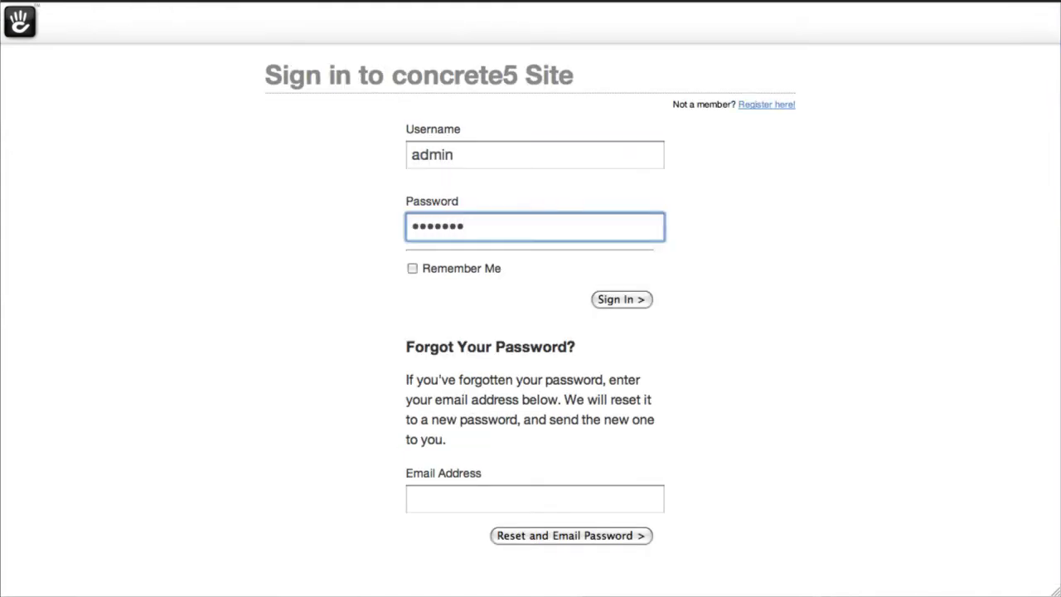
pyautogui.press('Return')
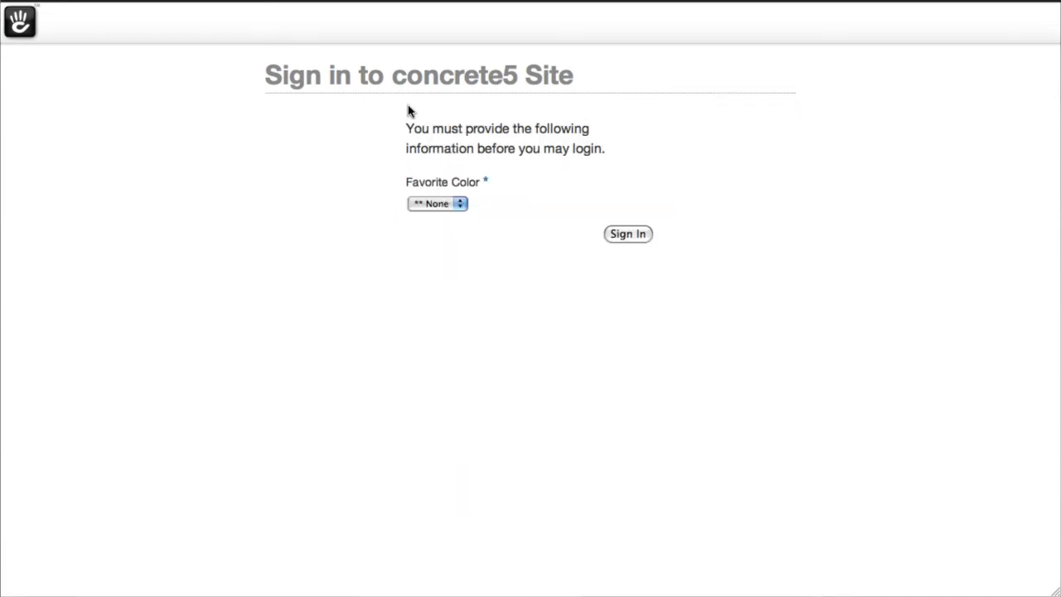
pyautogui.click(440, 204)
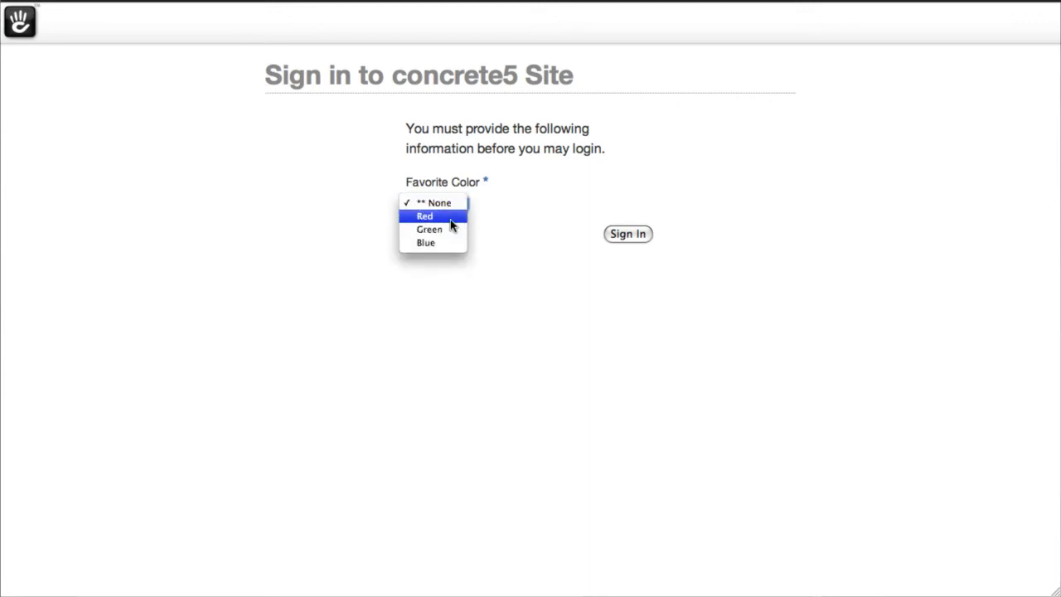
pyautogui.click(451, 225)
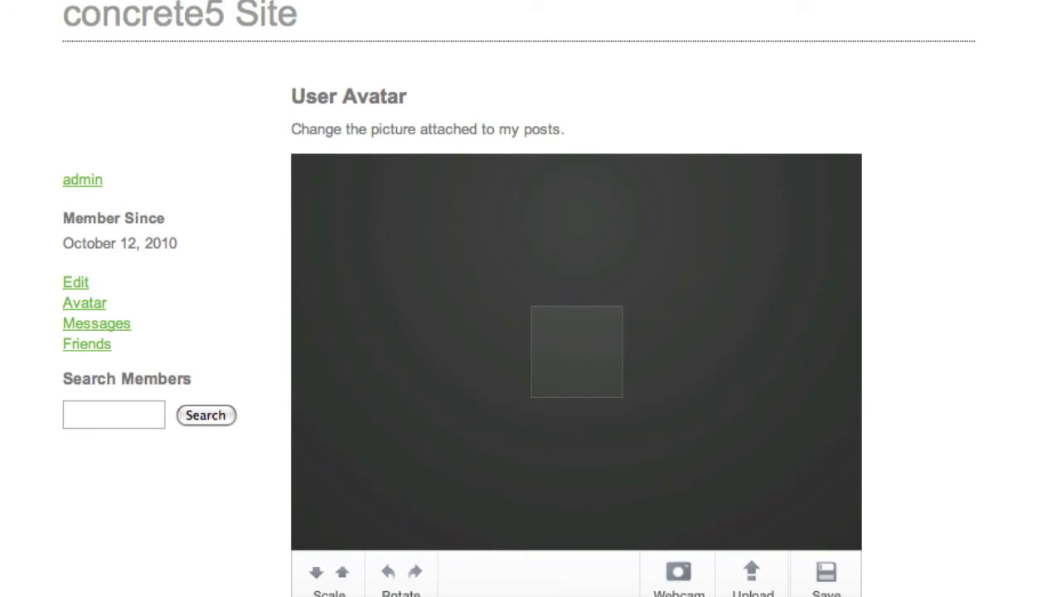
# Step: Set the avatar to a webcam snapshot, repositioned and scaled down three times, then return to the Dashboard
pyautogui.click(678, 574)
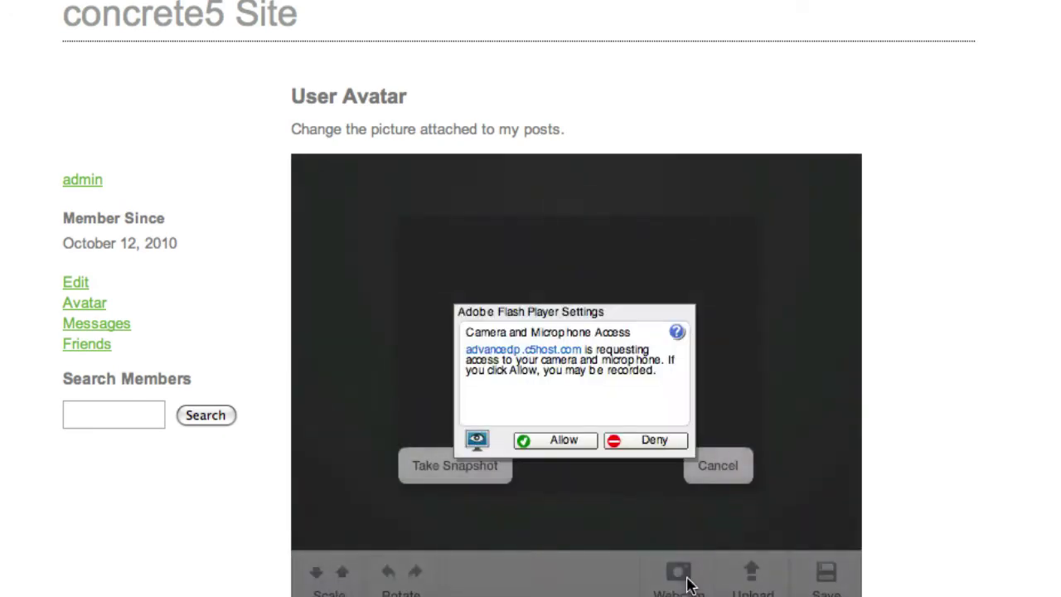
pyautogui.click(567, 444)
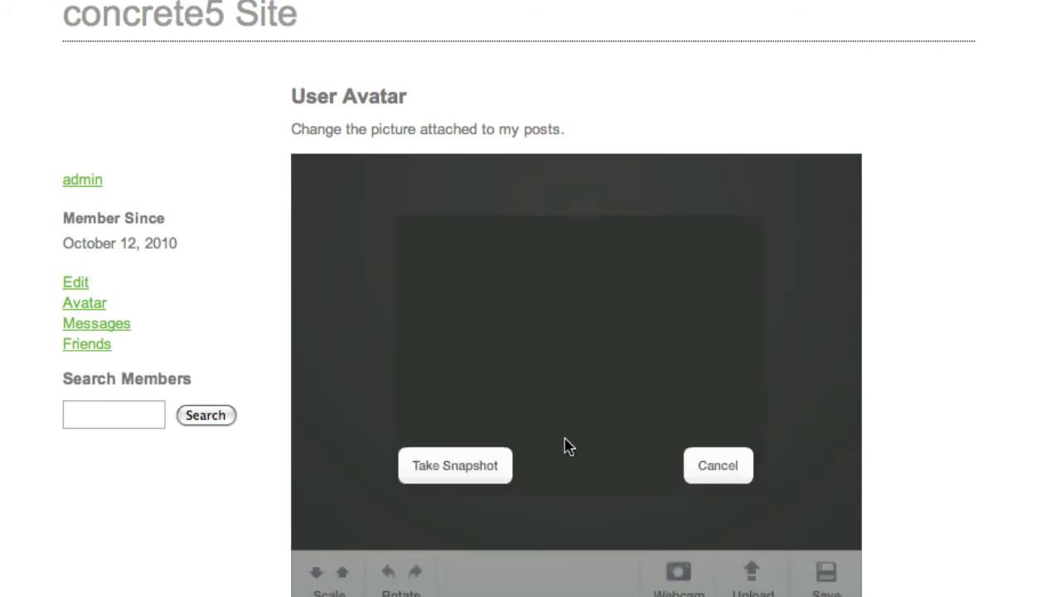
pyautogui.click(464, 479)
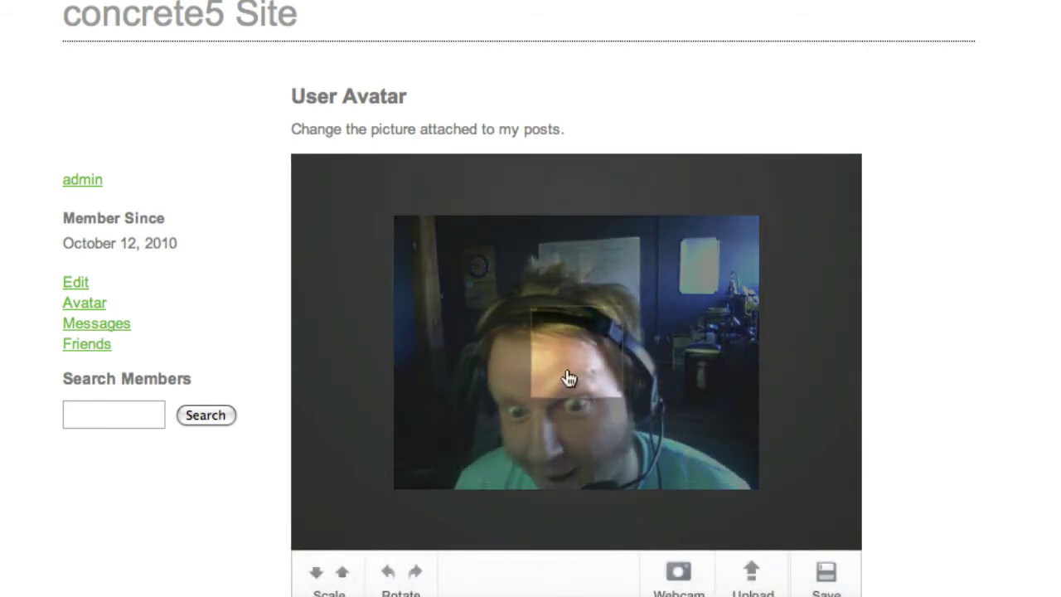
pyautogui.moveTo(582, 360); pyautogui.dragTo(591, 334)
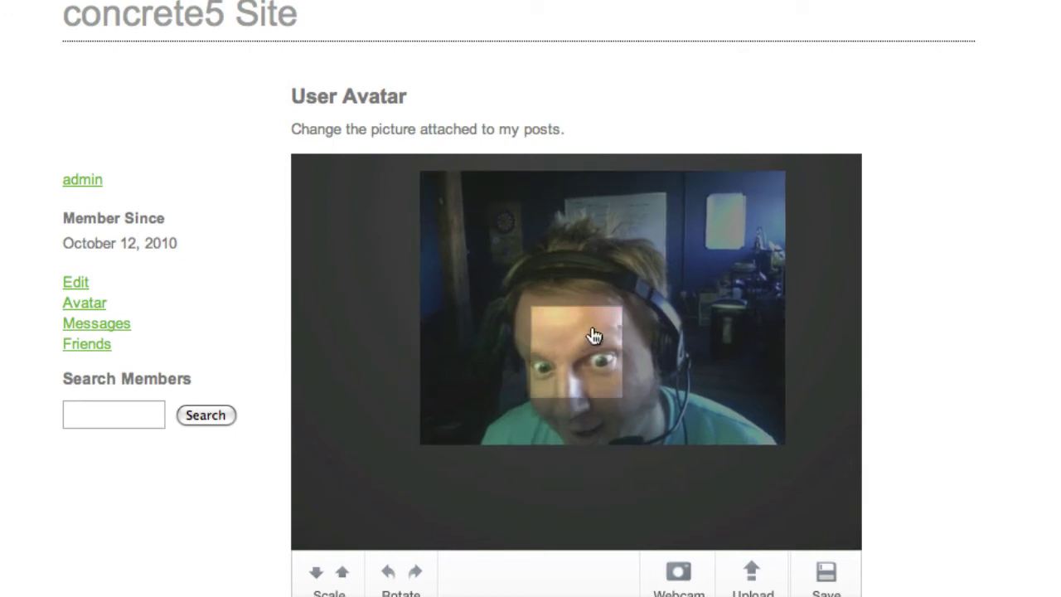
pyautogui.click(317, 575)
pyautogui.click(317, 575)
pyautogui.click(316, 575)
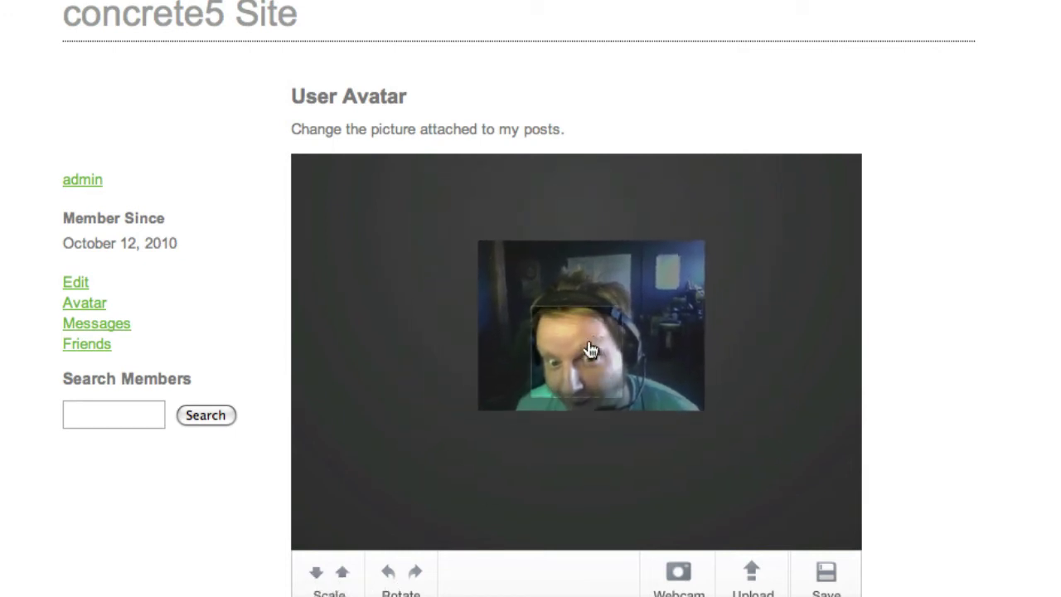
pyautogui.moveTo(590, 350); pyautogui.dragTo(595, 332)
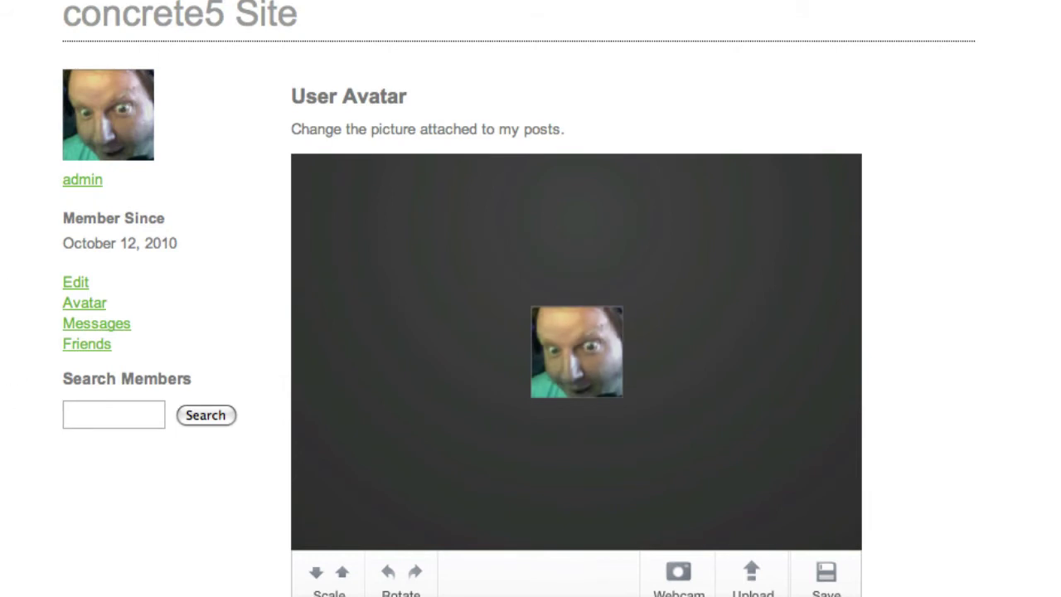
pyautogui.click(924, 30)
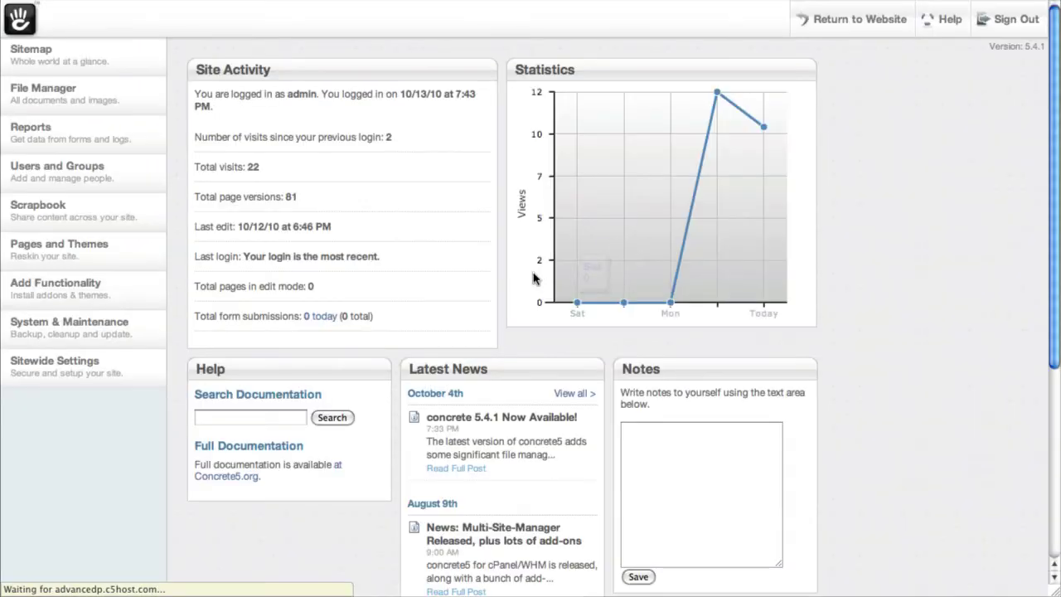
# Step: Confirm eCommerce 1.8.1.1 is installed under Add Functionality and load the eCommerce product list
pyautogui.click(126, 295)
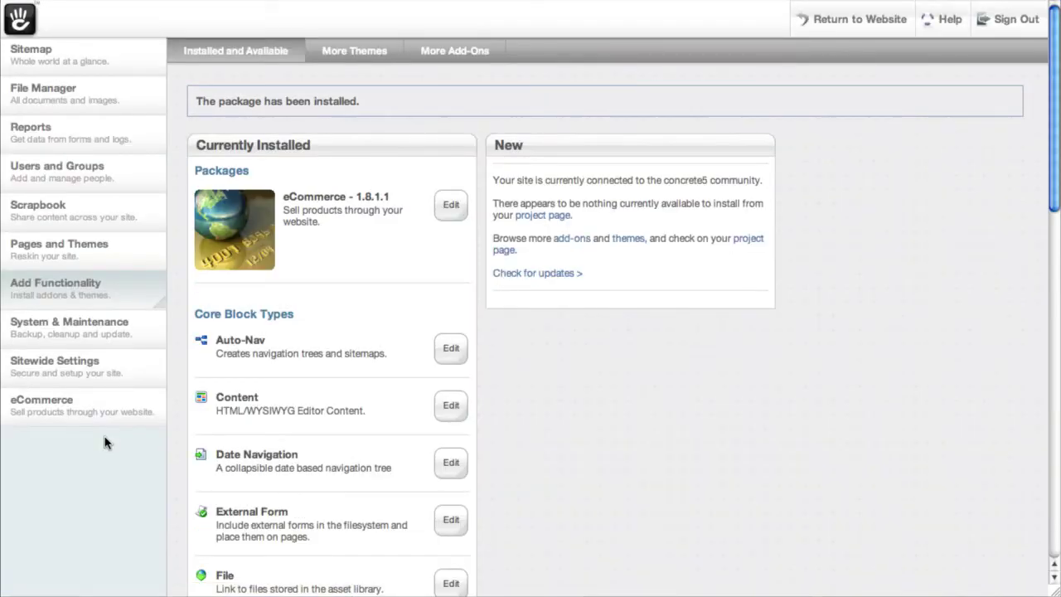
pyautogui.click(137, 407)
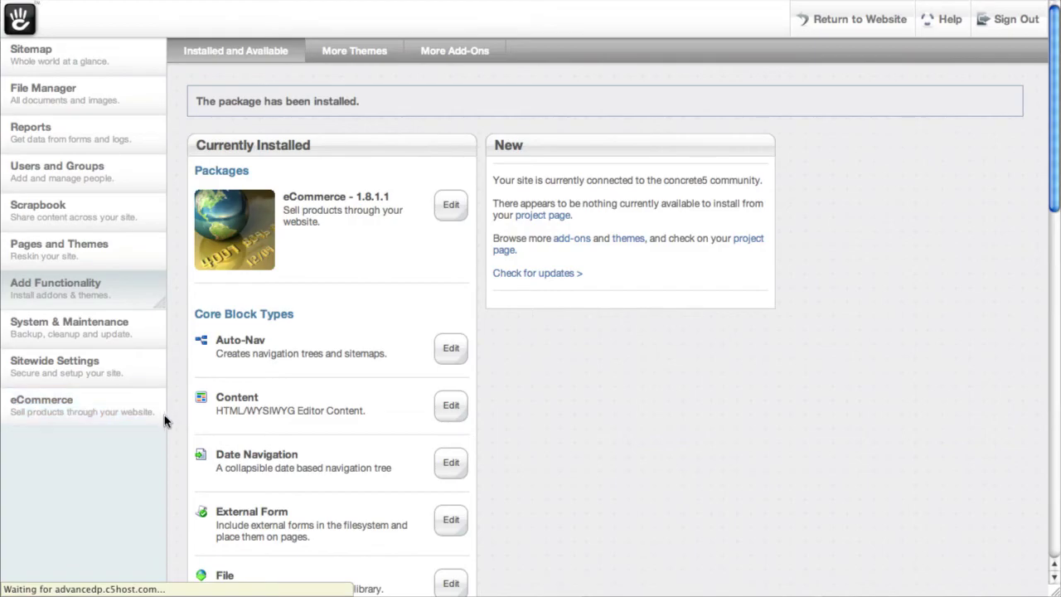
pyautogui.click(152, 413)
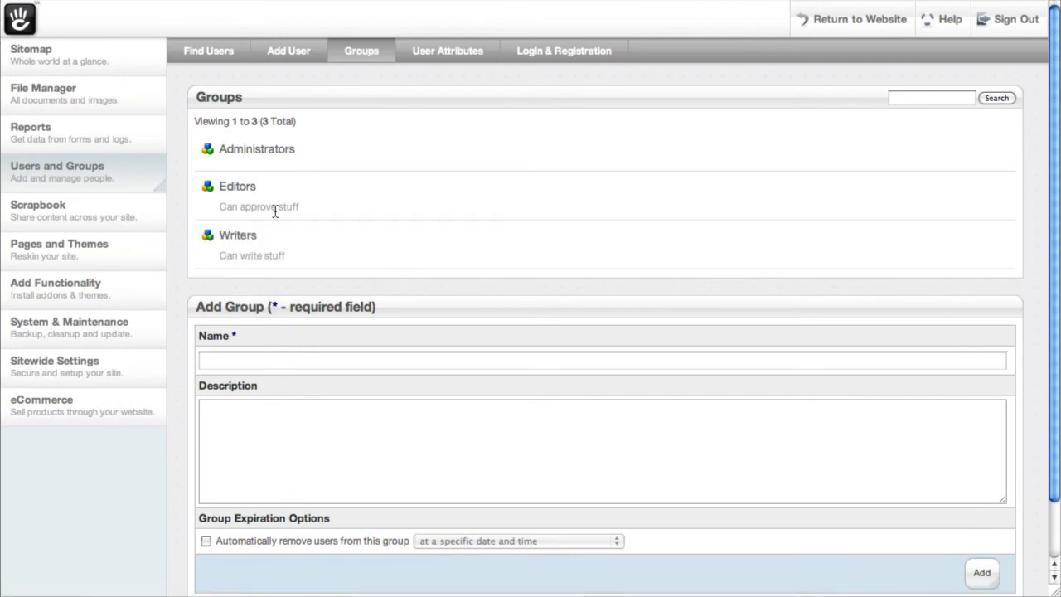
# Step: Add the Silver Members group, then name a Gold Members group with automatic expiration left off
pyautogui.click(245, 358)
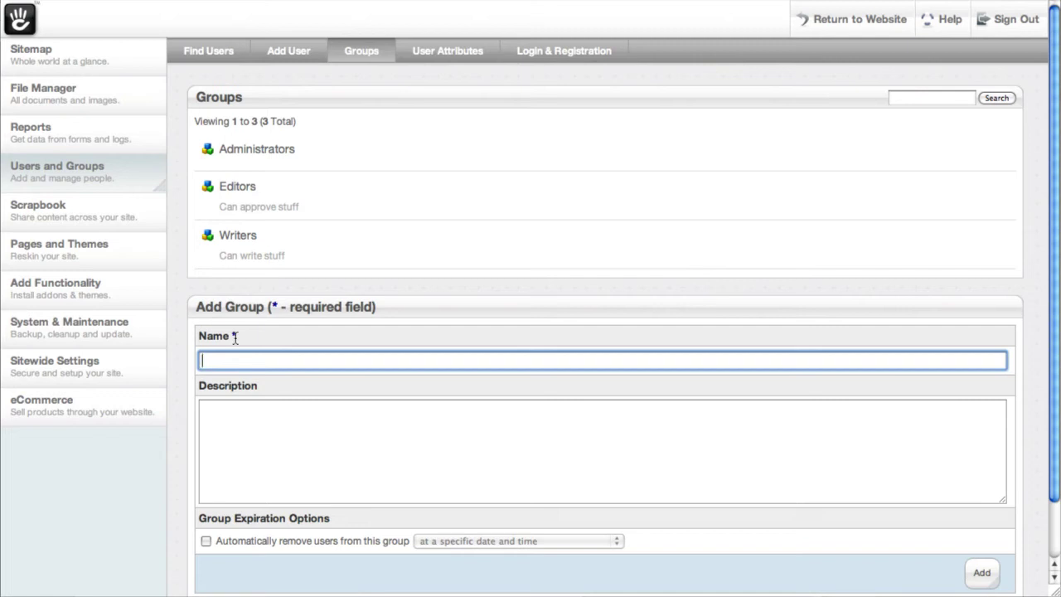
pyautogui.write('Silver Members')
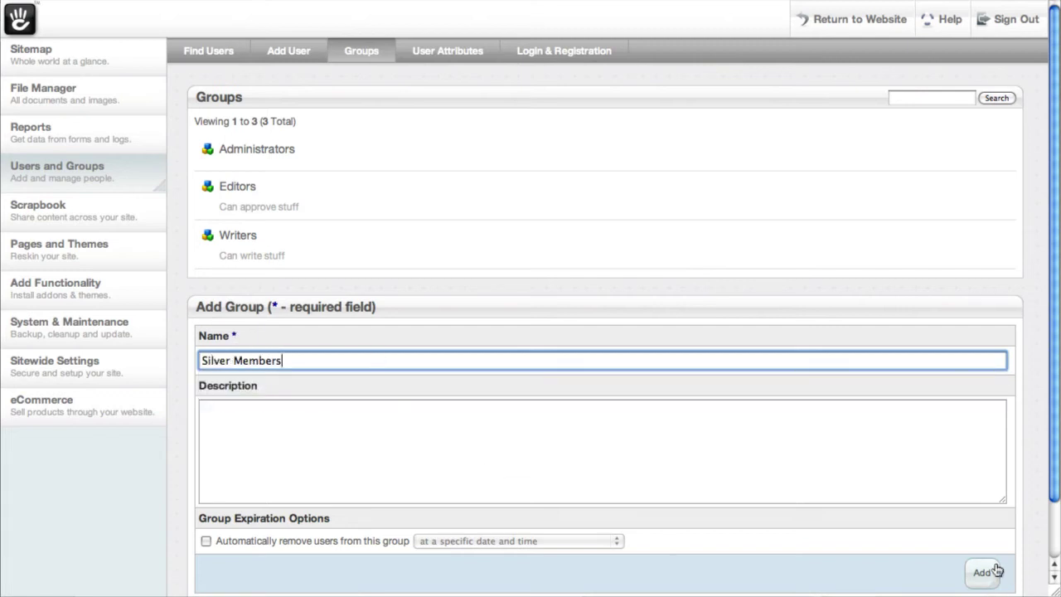
pyautogui.click(986, 574)
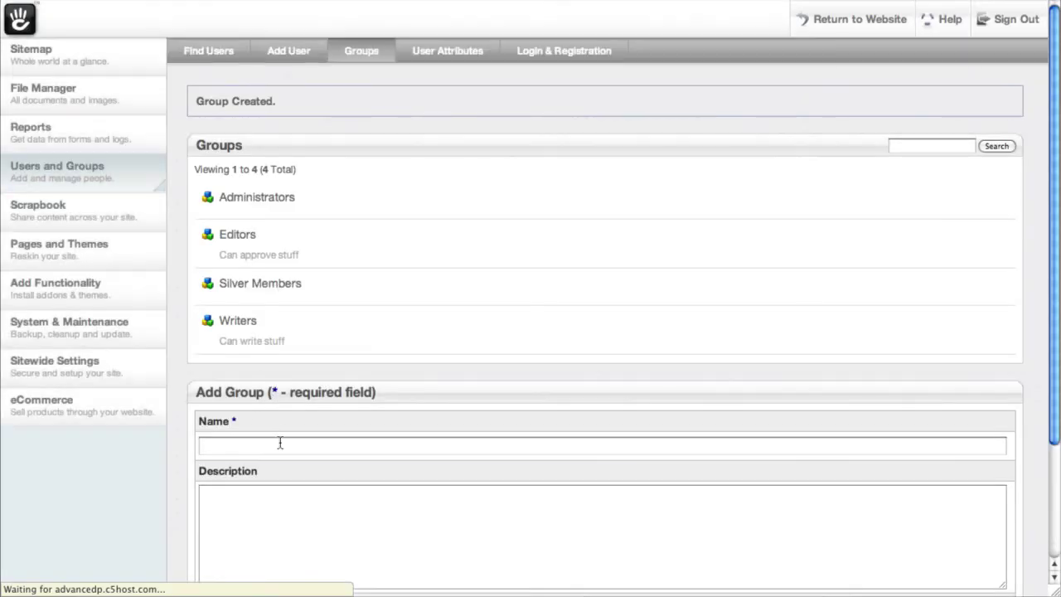
pyautogui.click(280, 443)
pyautogui.write('Gold Members')
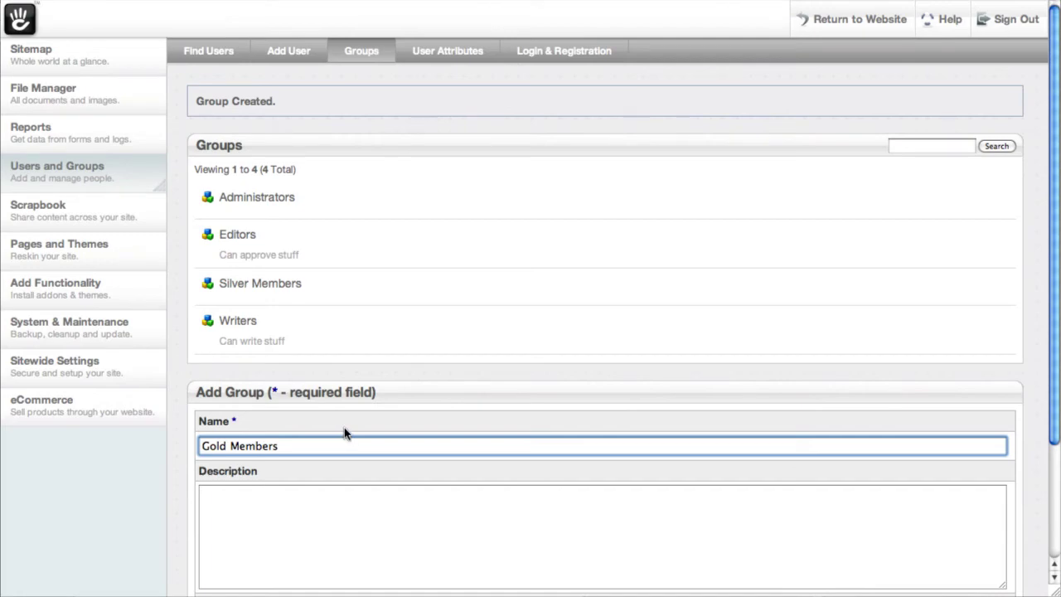
pyautogui.scroll(-3, 335, 472)
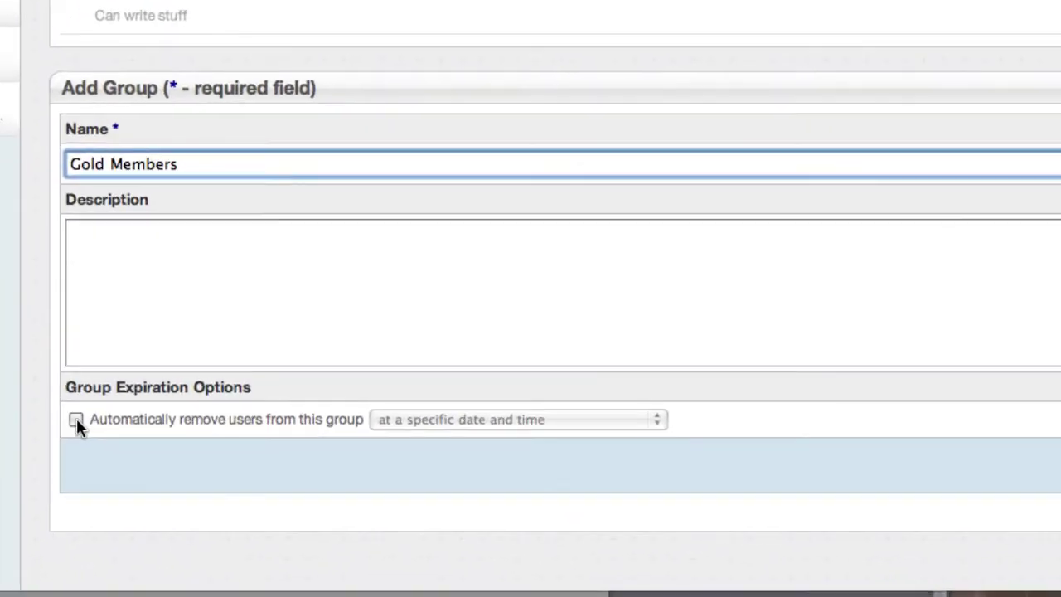
pyautogui.click(205, 475)
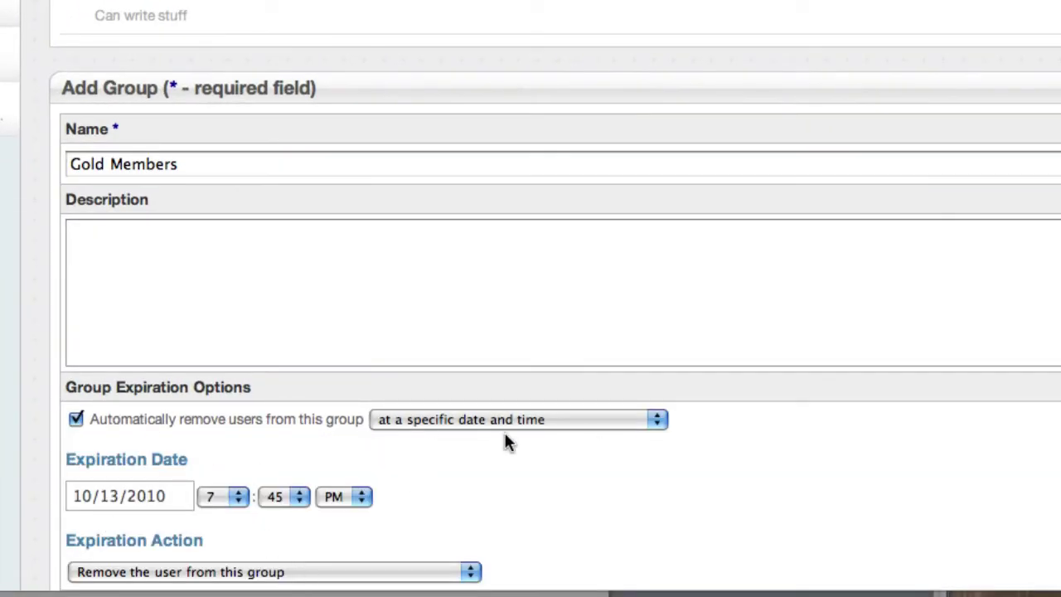
pyautogui.click(75, 420)
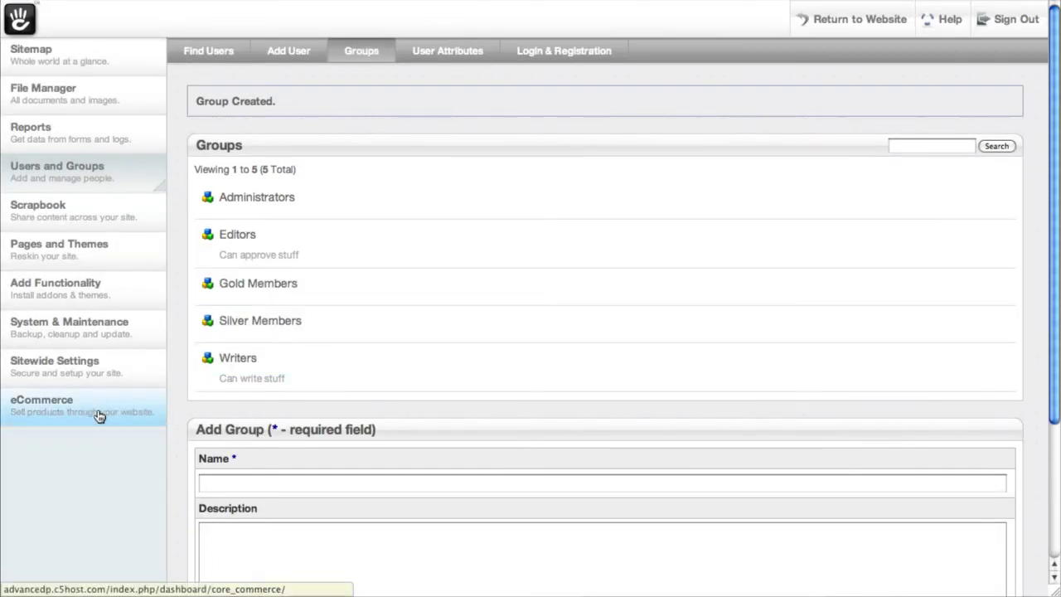
# Step: Start a new product named Gold Membership with description "Join Today to get great stuff."
pyautogui.click(99, 413)
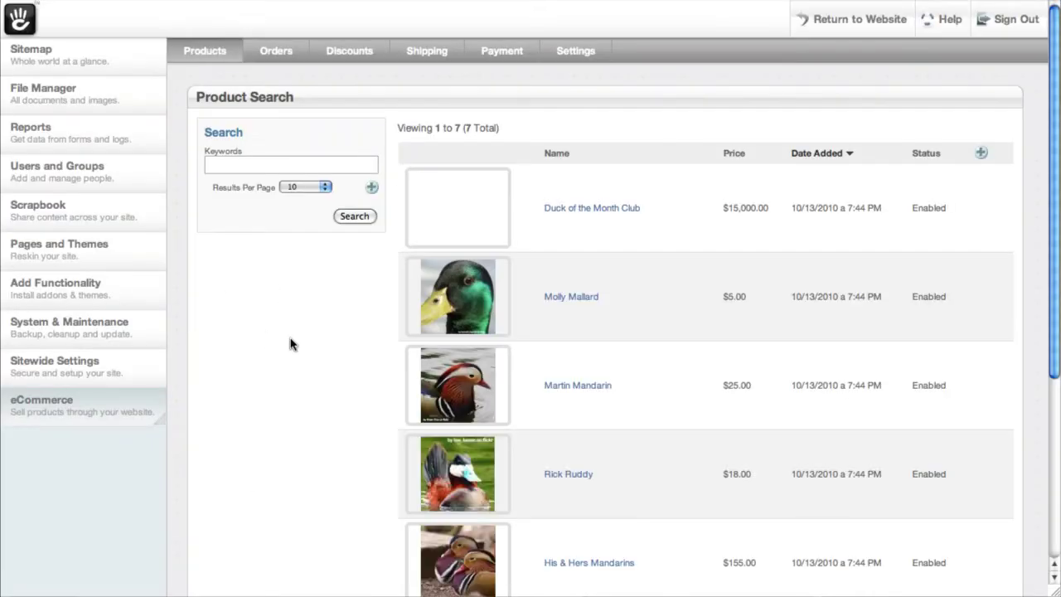
pyautogui.scroll(-5, 290, 344)
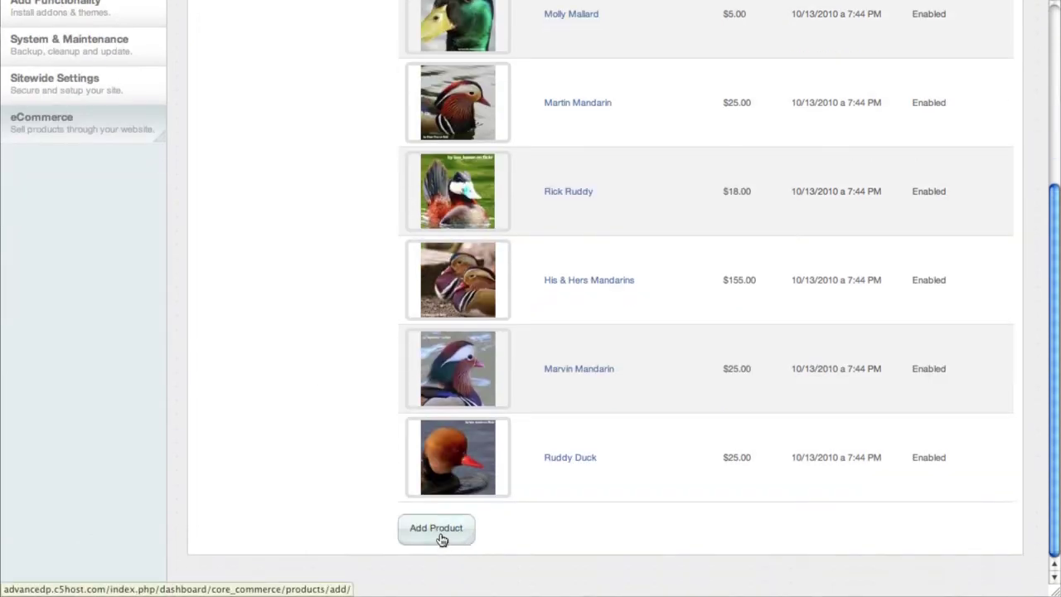
pyautogui.click(439, 534)
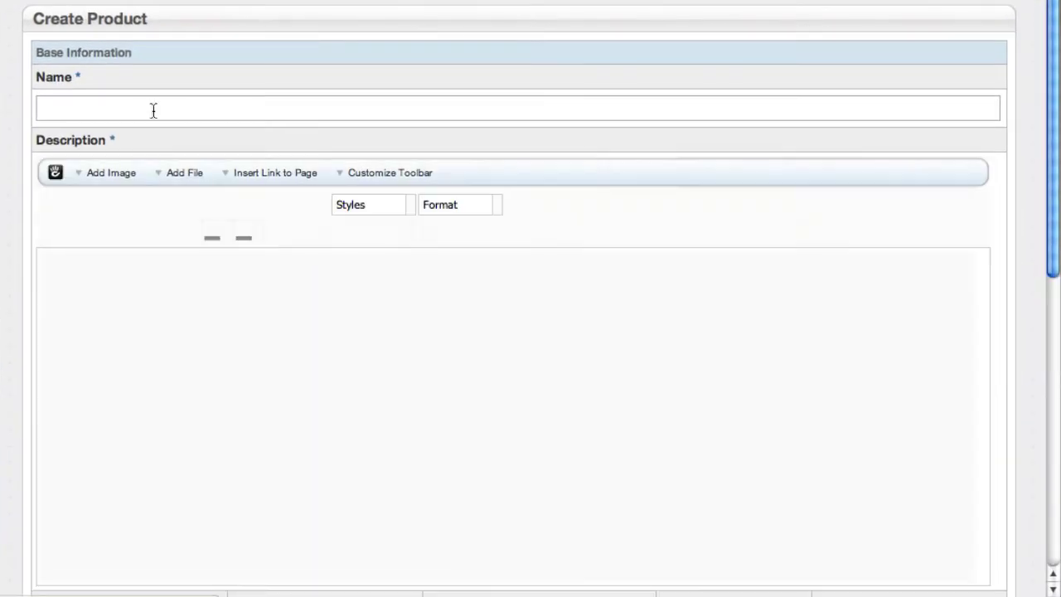
pyautogui.click(219, 137)
pyautogui.write('Gold Membership')
pyautogui.press('Tab')
pyautogui.press('Tab')
pyautogui.click(130, 417)
pyautogui.write('Join Today to get great stuff.')
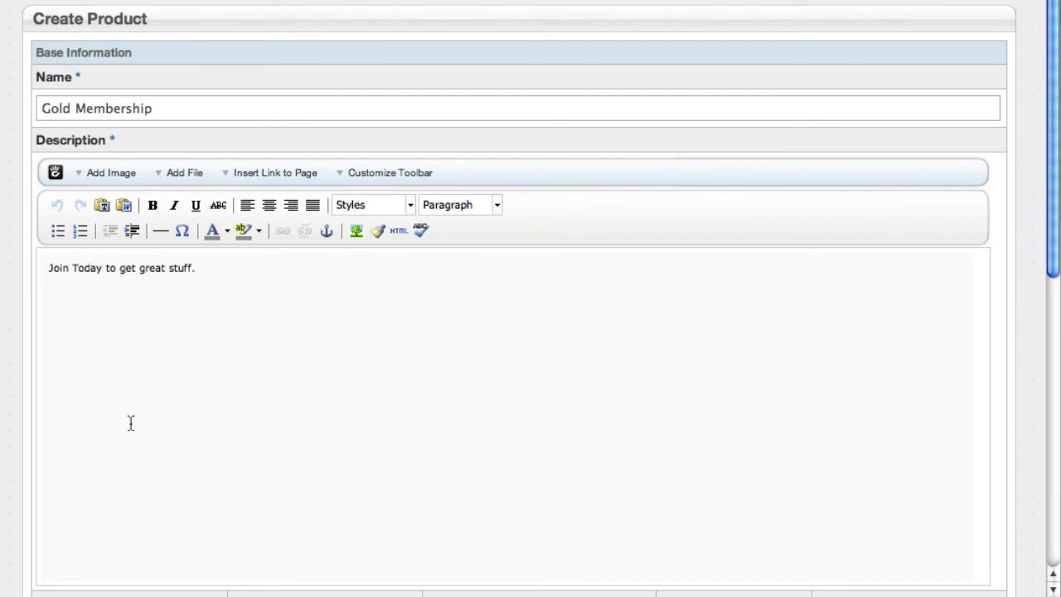
# Step: Assign buyers to Gold Members, set the price to 1000, and create the product
pyautogui.scroll(-10, 292, 540)
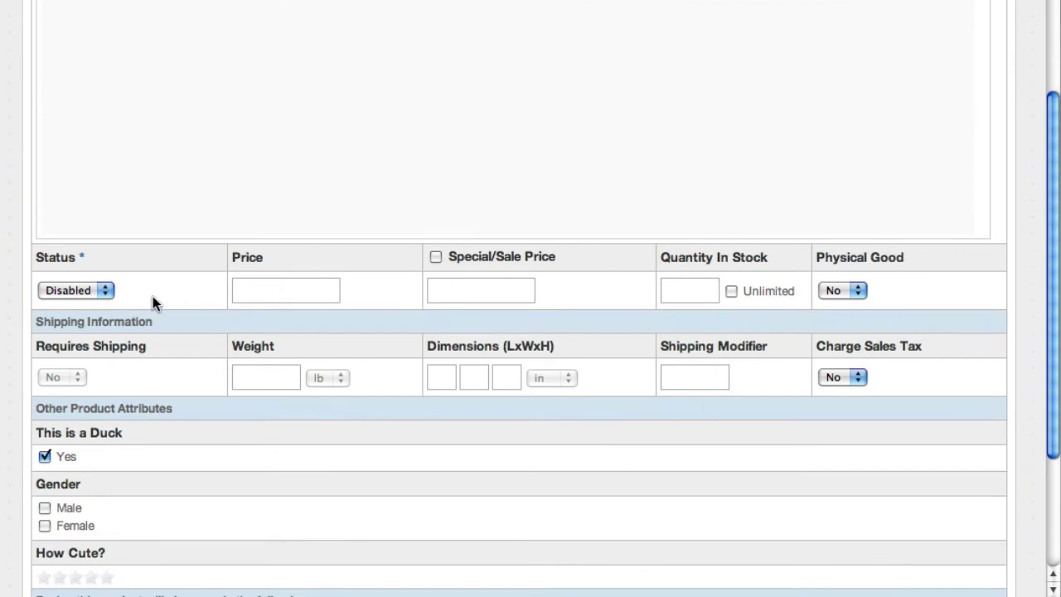
pyautogui.scroll(-5, 284, 406)
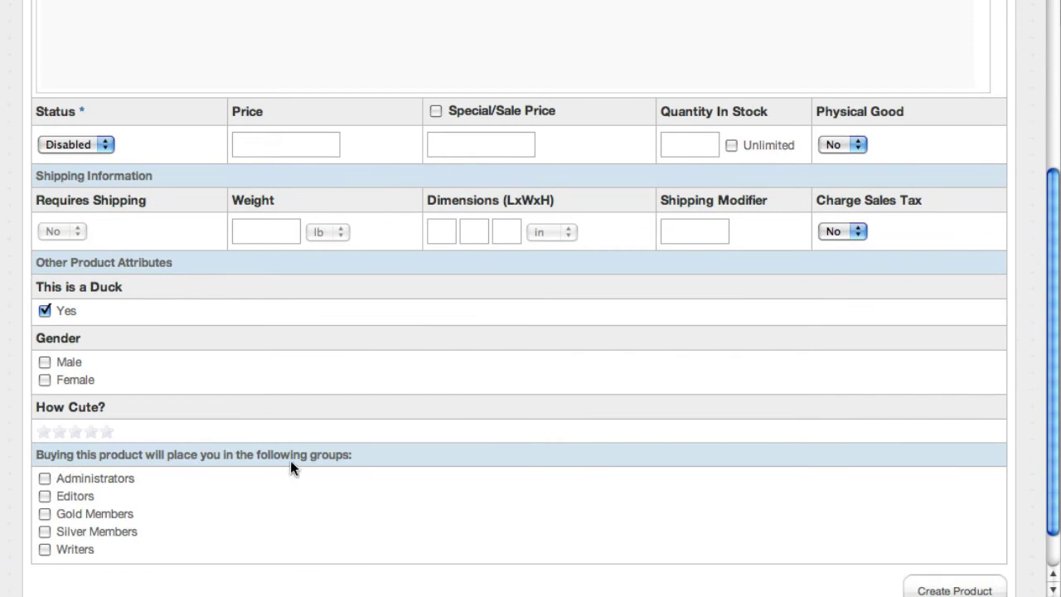
pyautogui.click(45, 513)
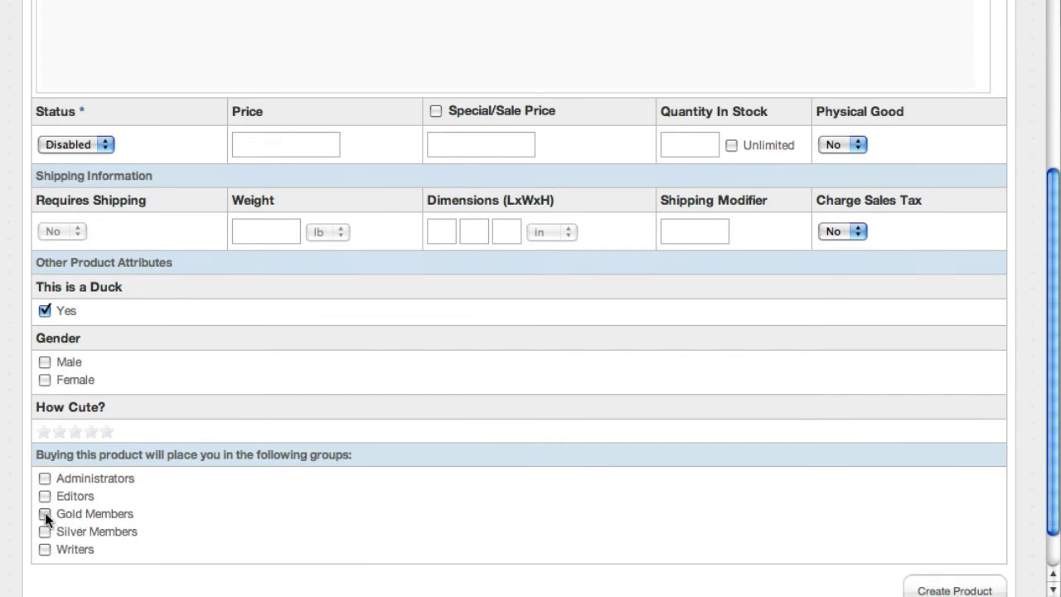
pyautogui.click(305, 150)
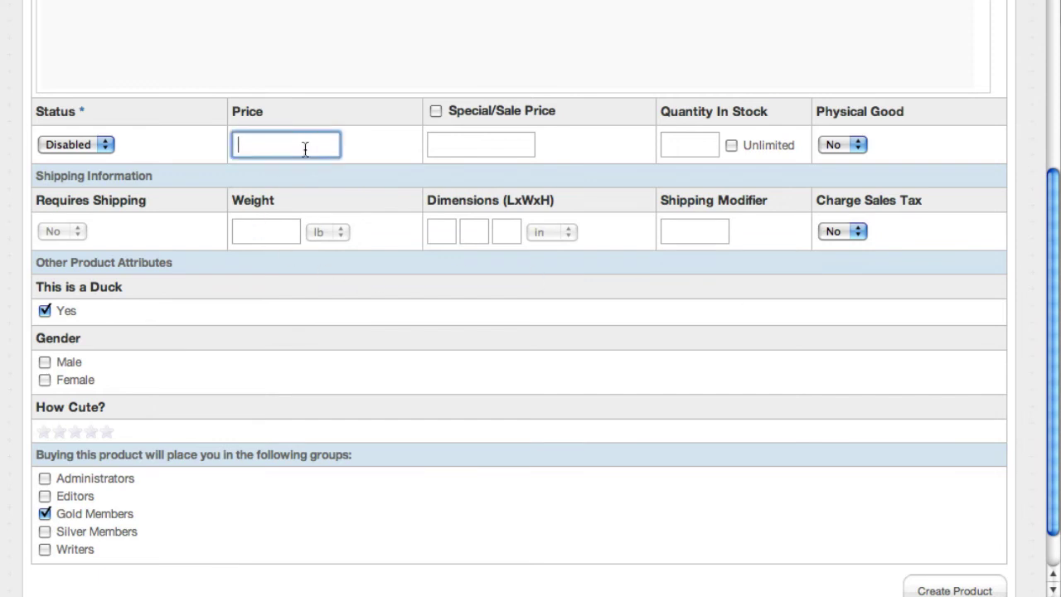
pyautogui.write('1000')
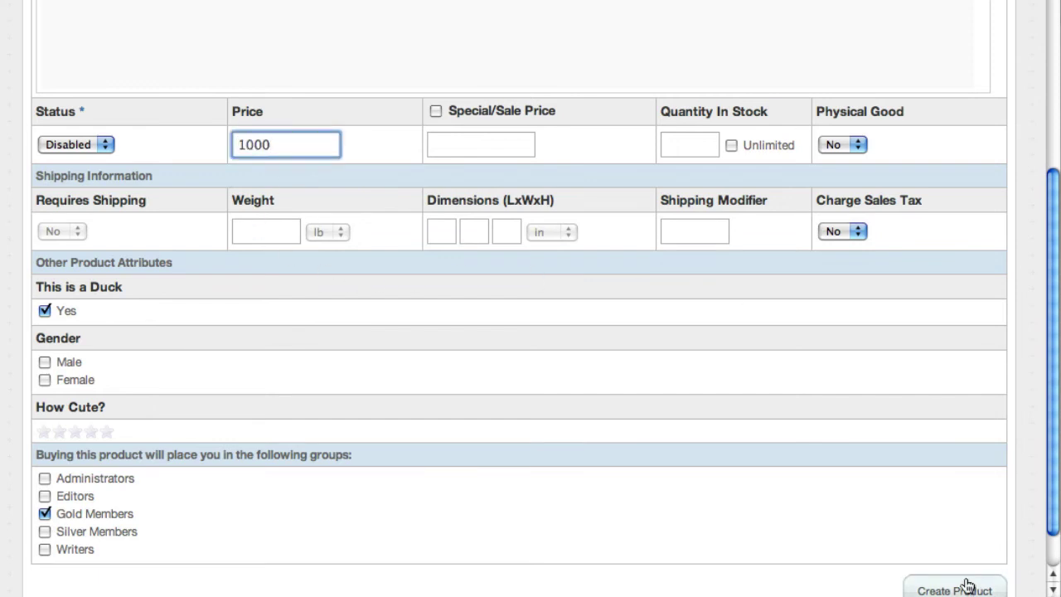
pyautogui.click(963, 586)
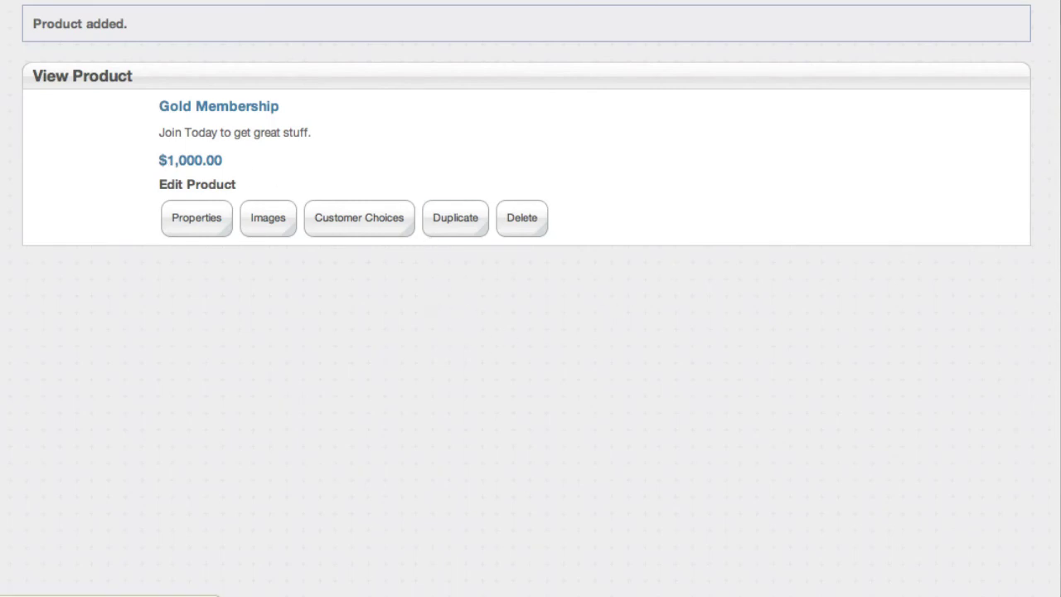
# Step: Put the home page in edit mode and add a Product block to the sidebar
pyautogui.click(850, 31)
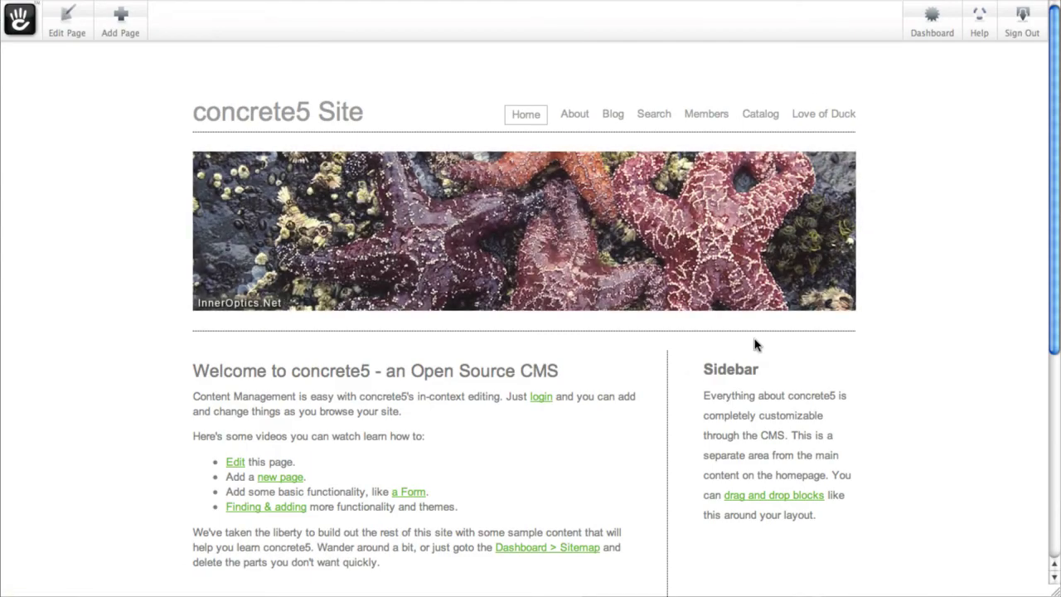
pyautogui.click(66, 25)
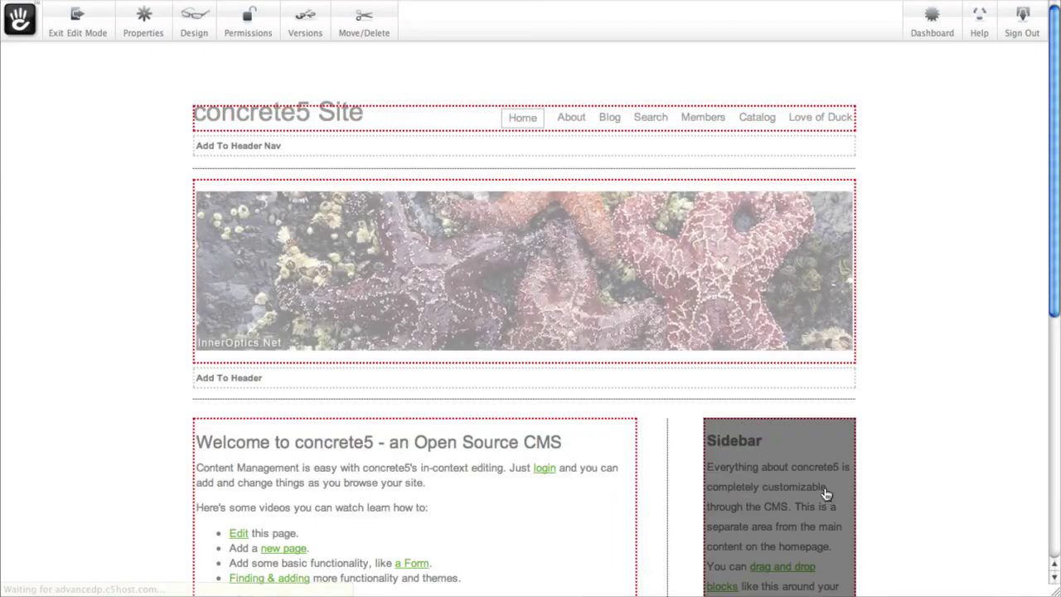
pyautogui.scroll(-3, 822, 464)
pyautogui.click(817, 513)
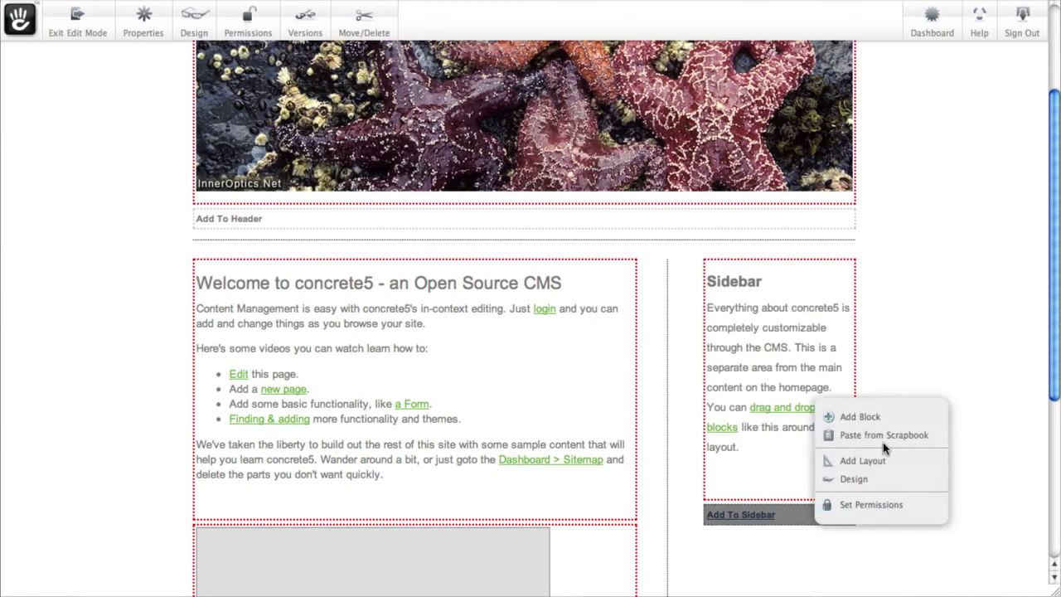
pyautogui.click(914, 419)
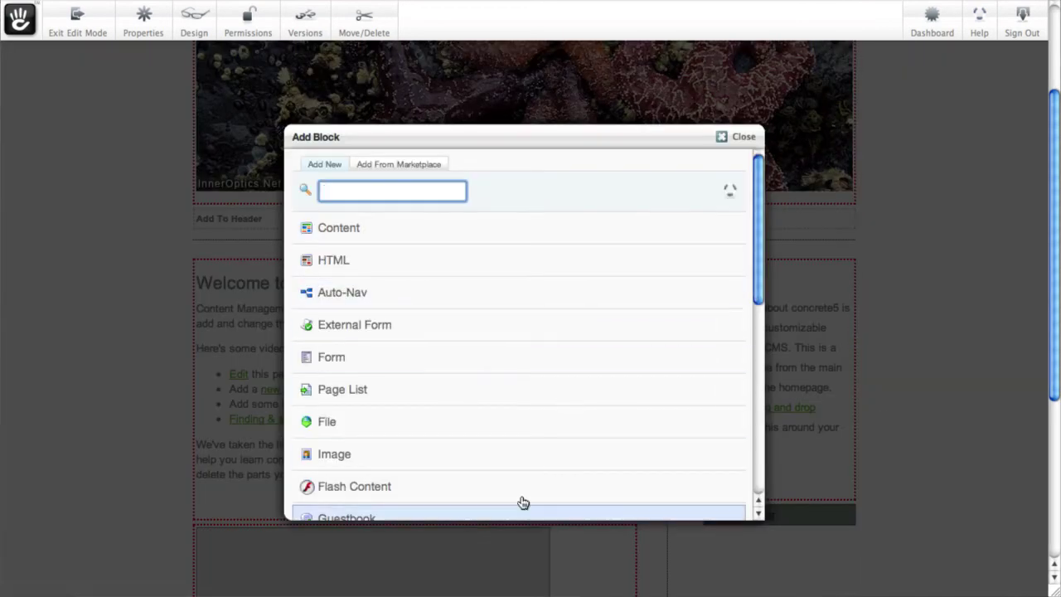
pyautogui.scroll(-10, 509, 448)
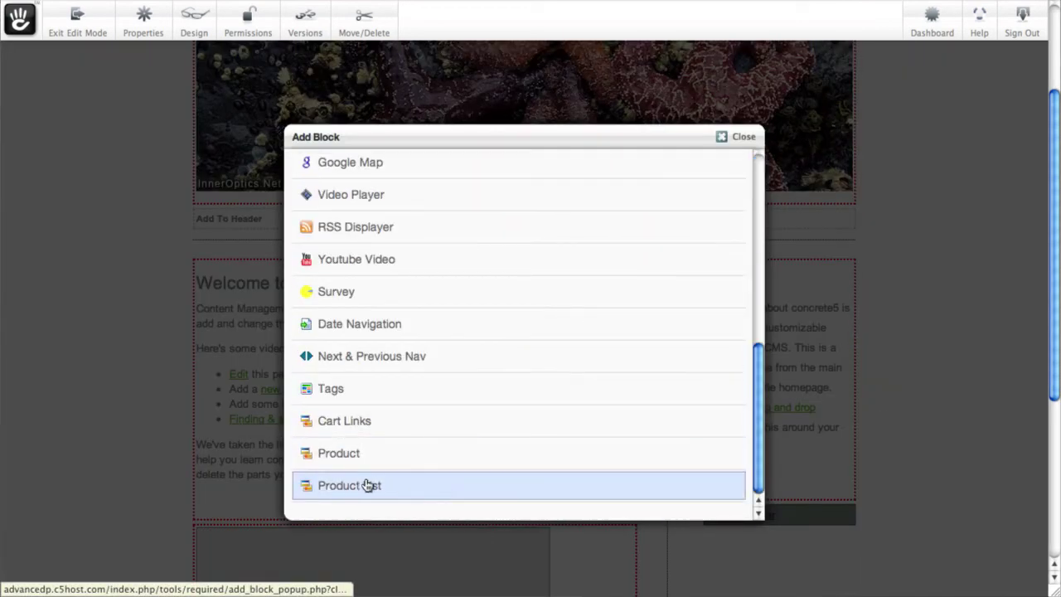
pyautogui.click(362, 453)
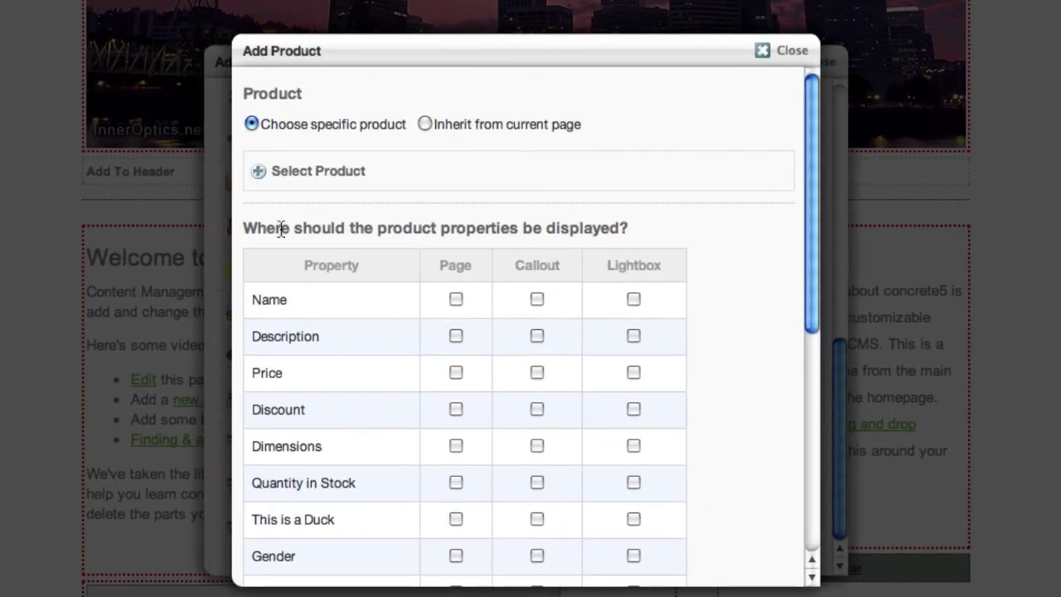
# Step: Select Gold Membership, show its Name, include an add-to-cart link, and add the block
pyautogui.click(295, 186)
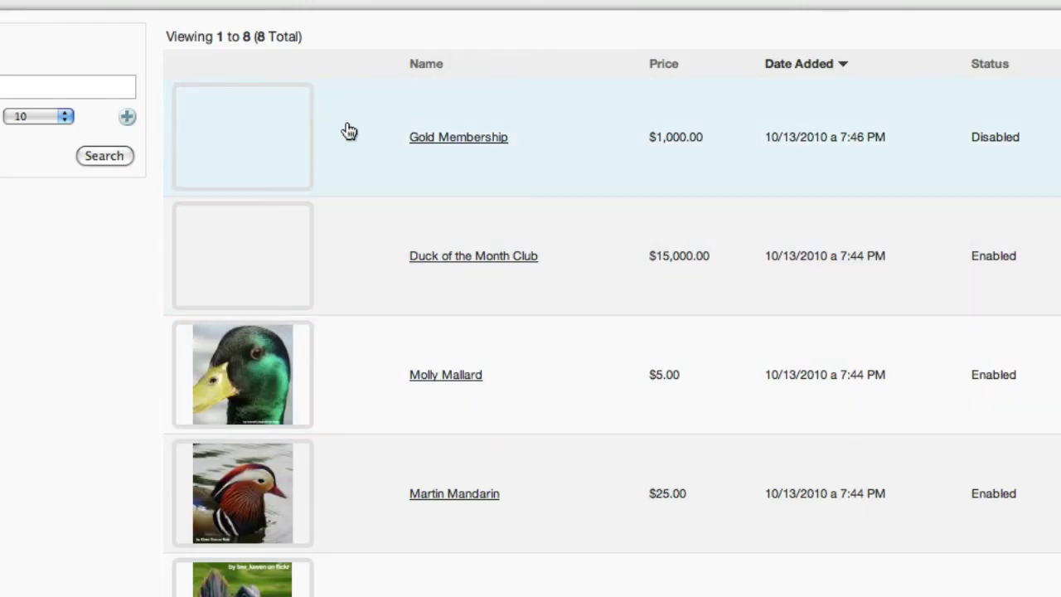
pyautogui.click(426, 141)
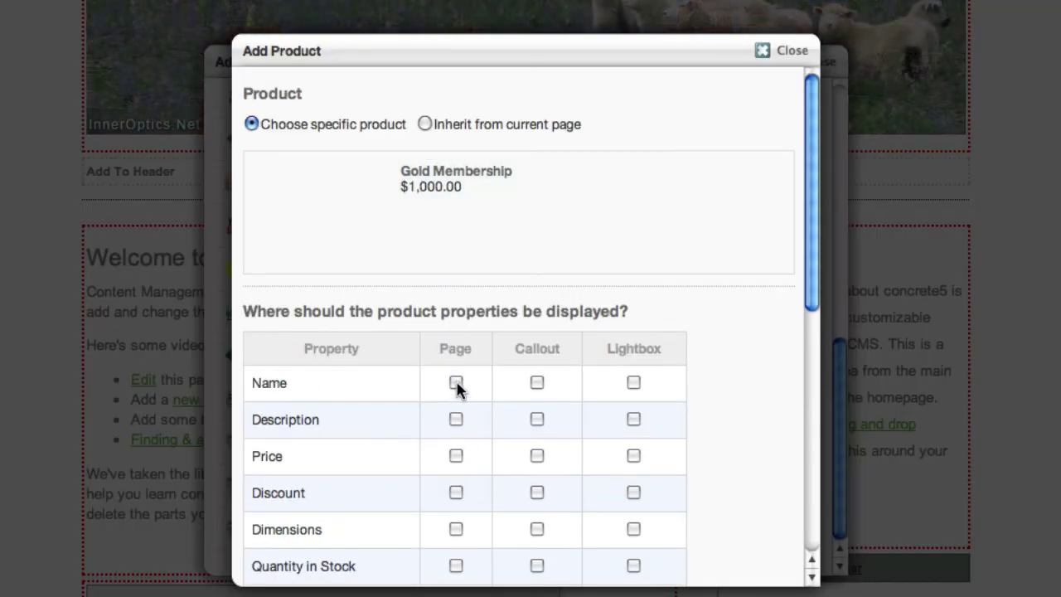
pyautogui.click(455, 384)
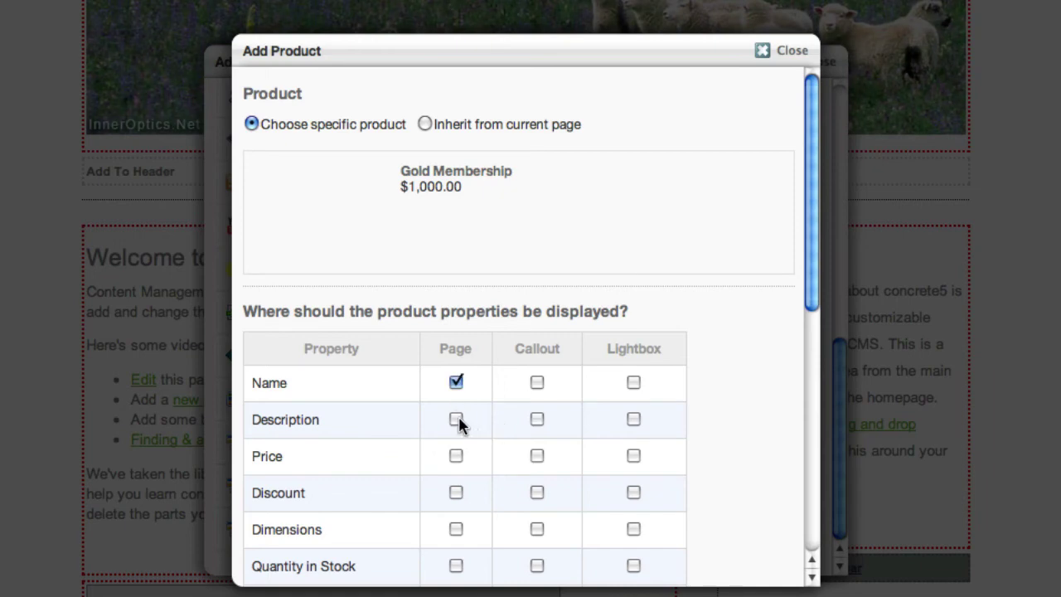
pyautogui.scroll(-10, 694, 456)
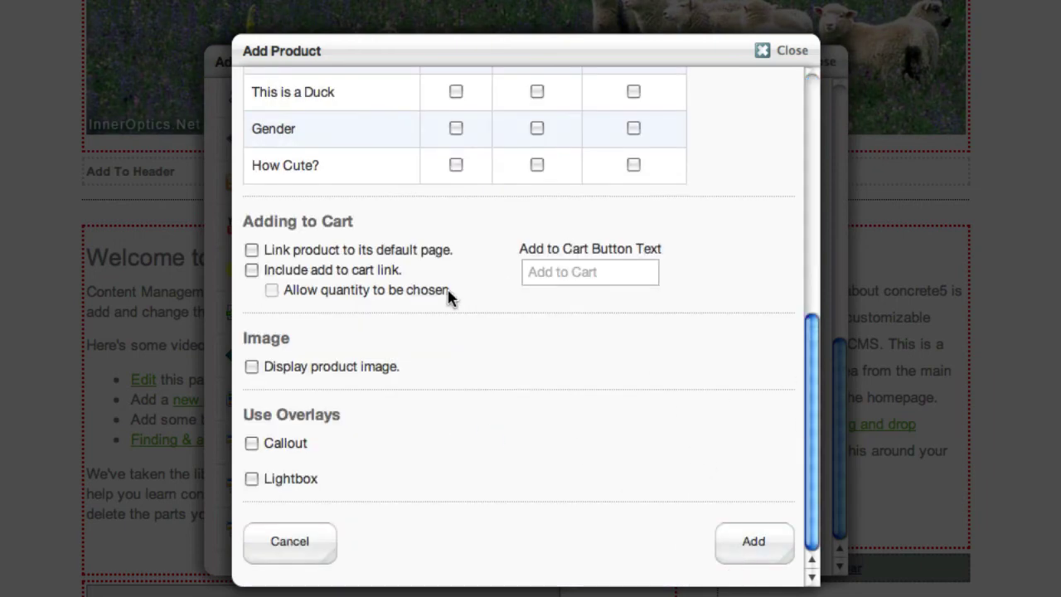
pyautogui.click(251, 270)
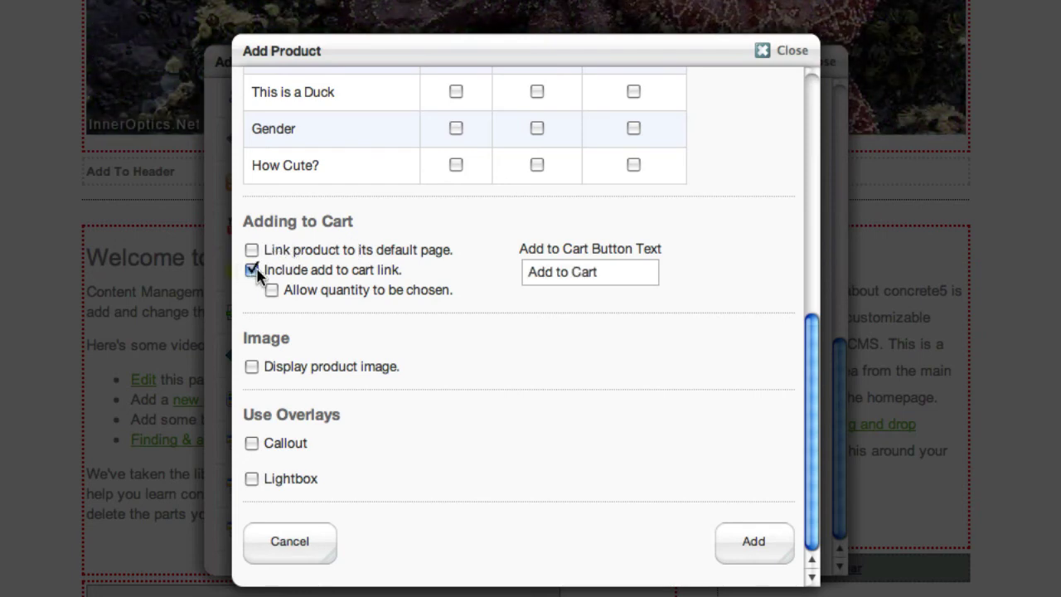
pyautogui.click(760, 549)
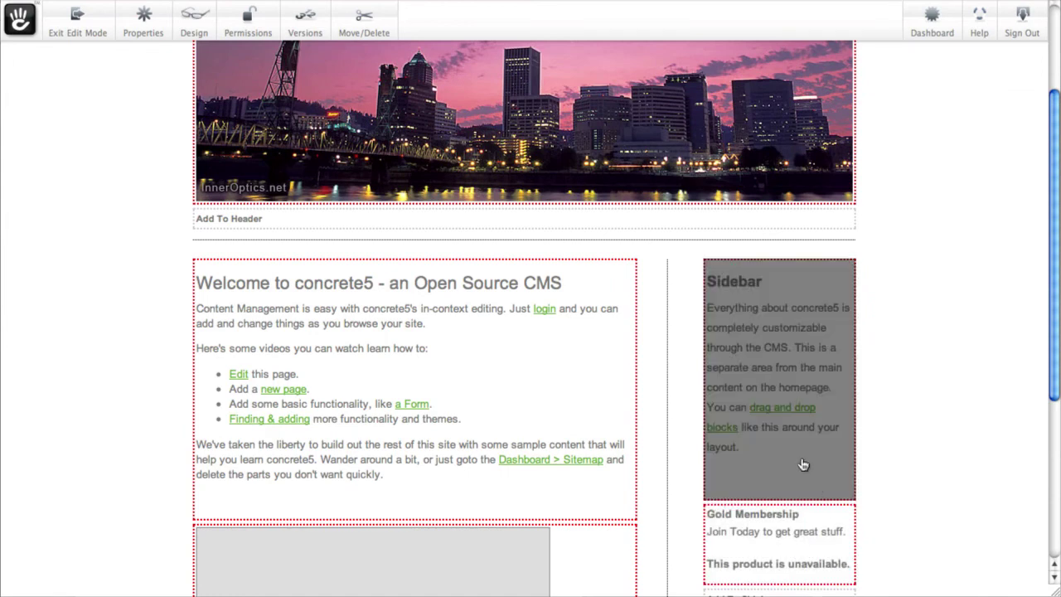
# Step: Publish the homepage edits and add one Gold Membership ($1,000.00) to the shopping cart
pyautogui.click(86, 33)
pyautogui.click(695, 190)
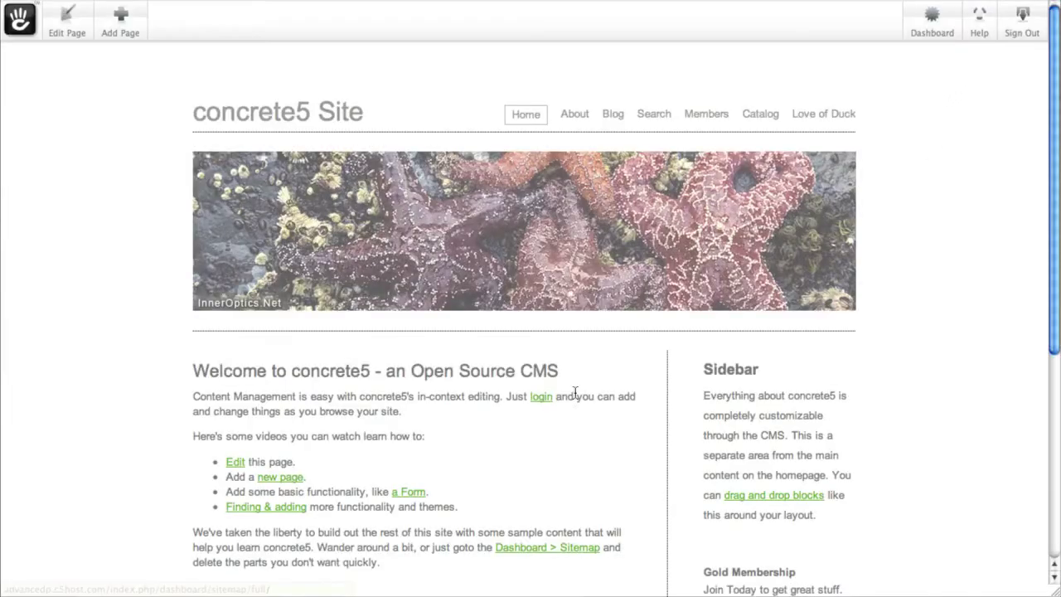
pyautogui.scroll(-5, 575, 393)
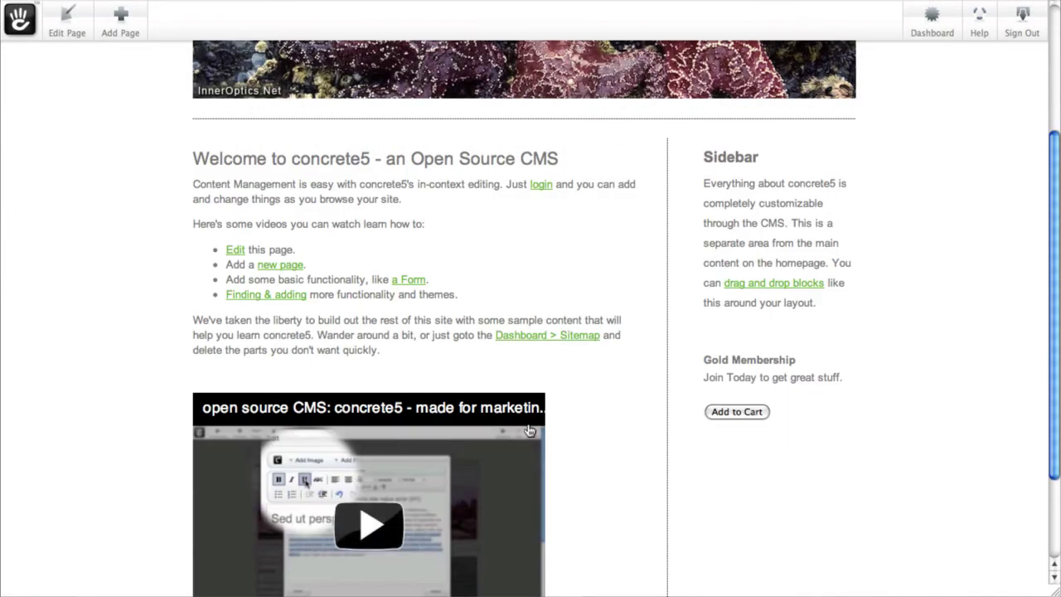
pyautogui.click(717, 417)
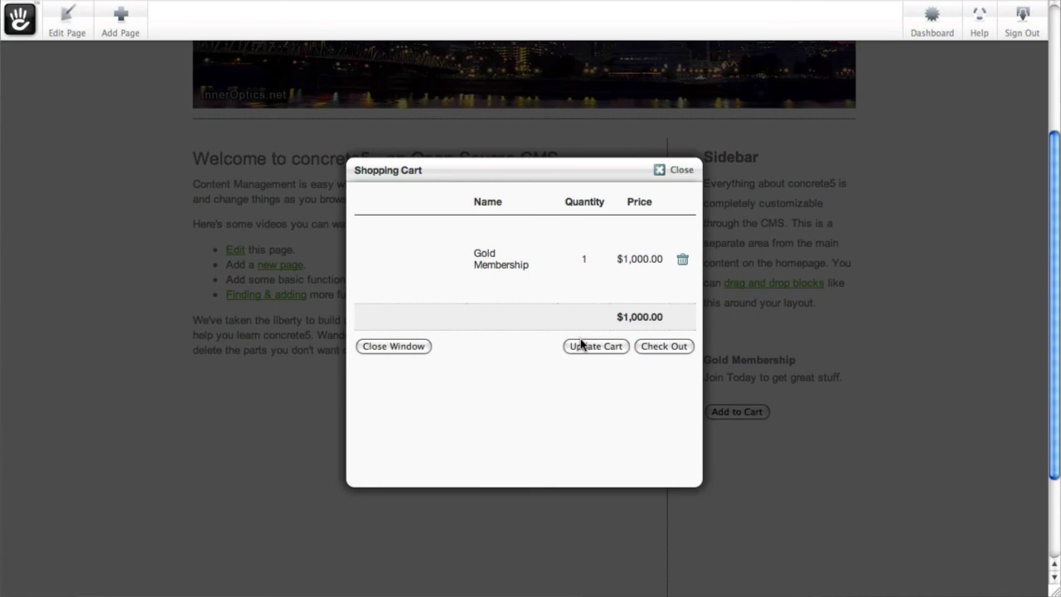
pyautogui.click(679, 176)
# Step: Create a Left Sidebar page named 'Private Gold Stuff'
pyautogui.scroll(5, 547, 306)
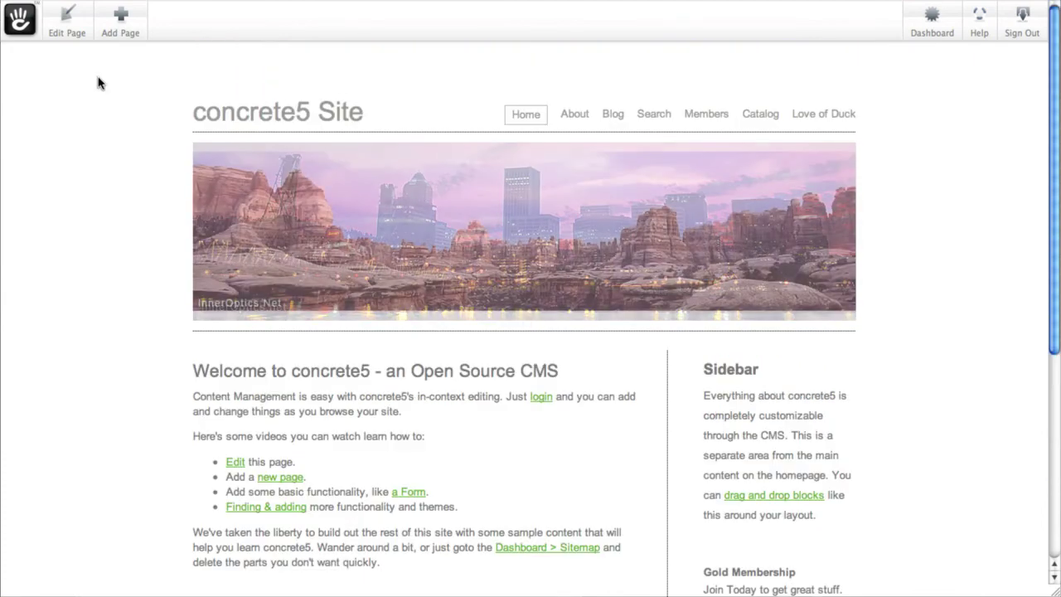
pyautogui.click(116, 25)
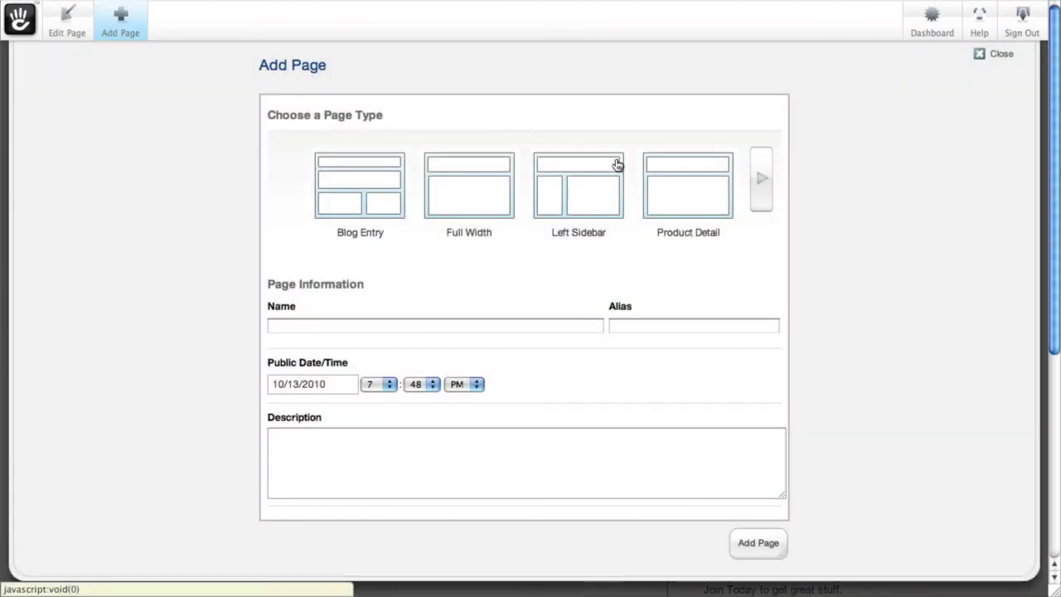
pyautogui.click(572, 186)
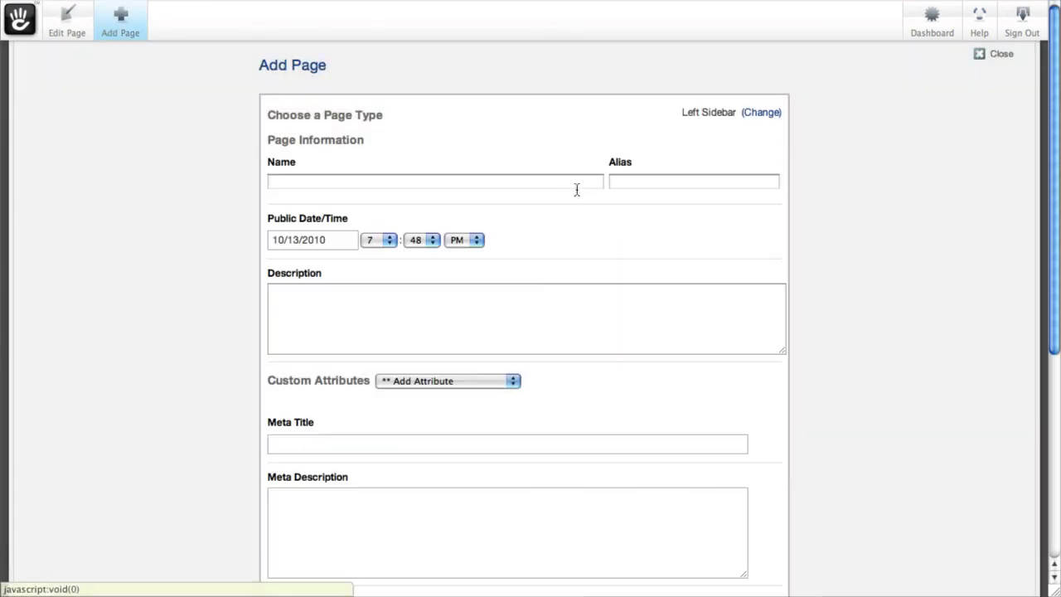
pyautogui.click(580, 183)
pyautogui.write('Private Gold Stuff')
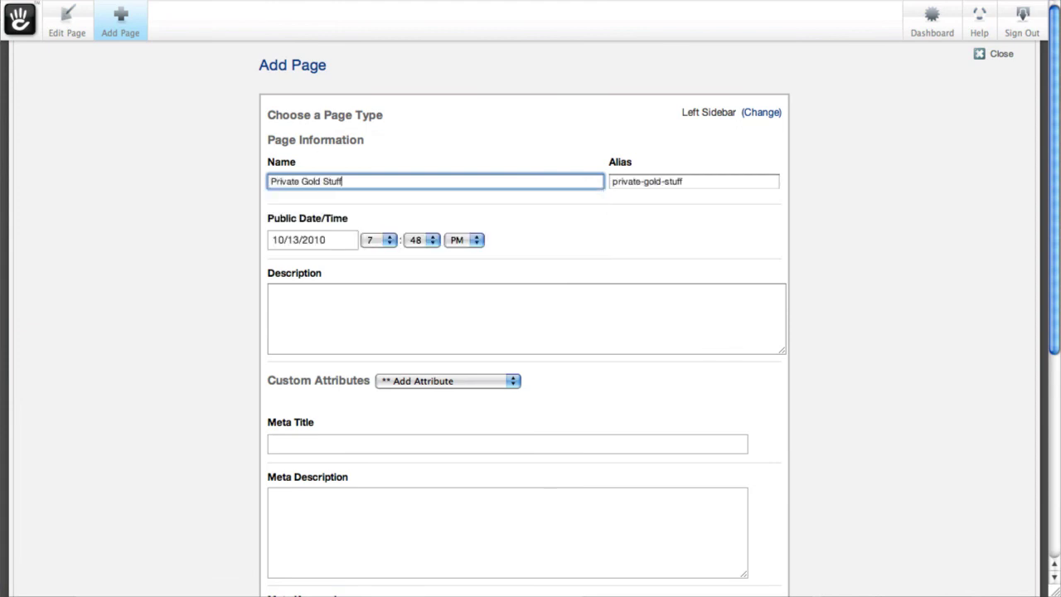
pyautogui.scroll(-5, 702, 431)
pyautogui.click(750, 450)
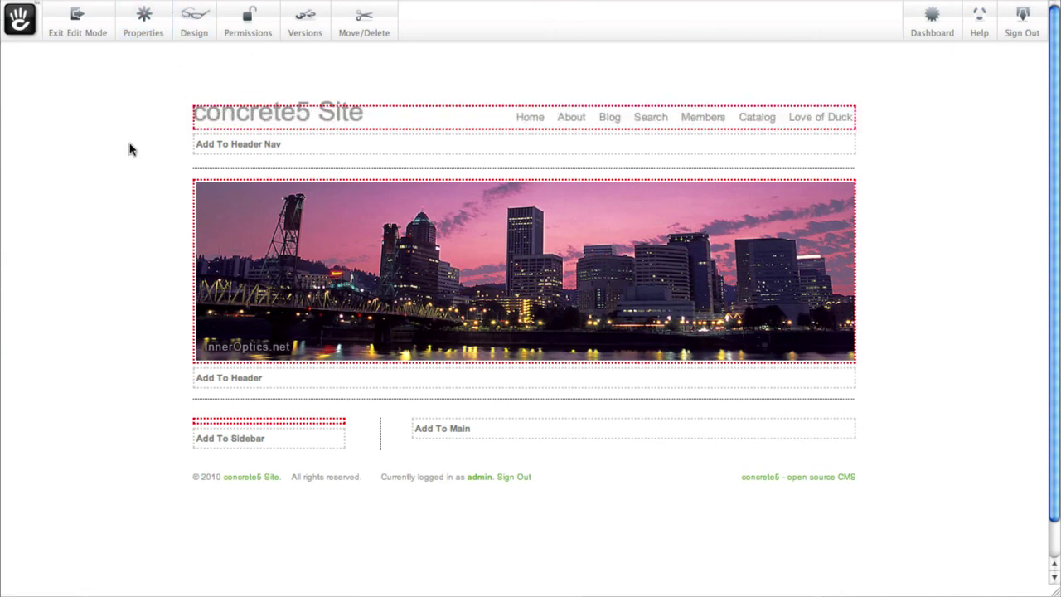
# Step: Set manual permissions granting Gold Members read access to Private Gold Stuff, then publish the page
pyautogui.click(247, 21)
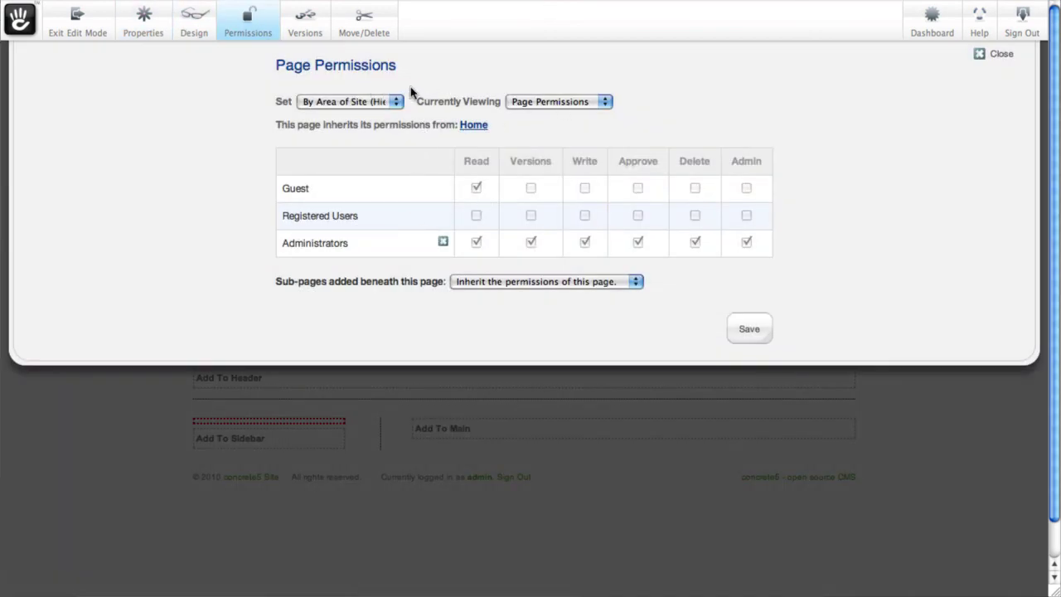
pyautogui.click(365, 104)
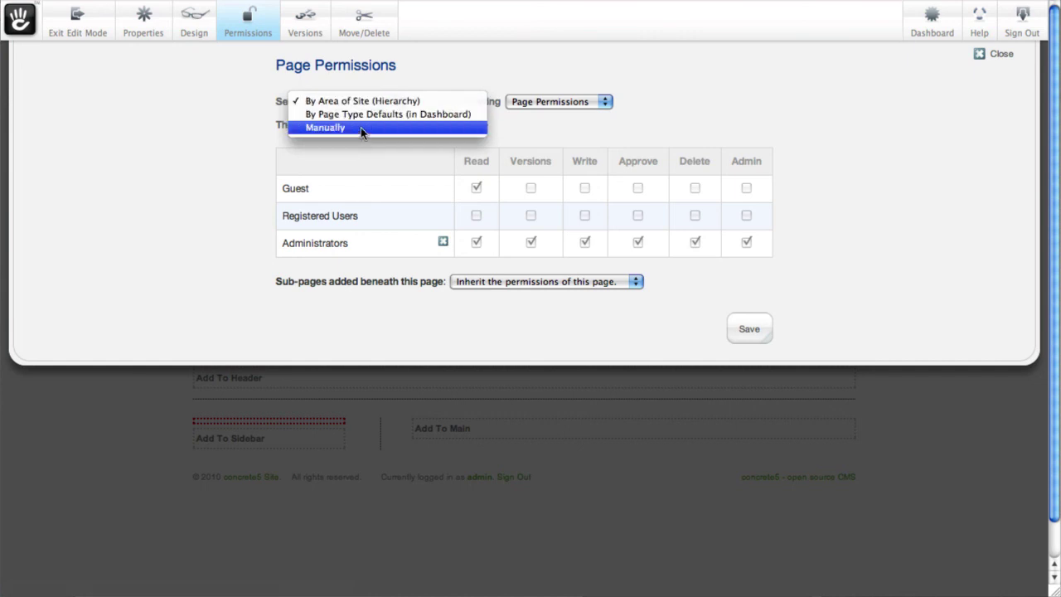
pyautogui.click(361, 126)
pyautogui.click(708, 112)
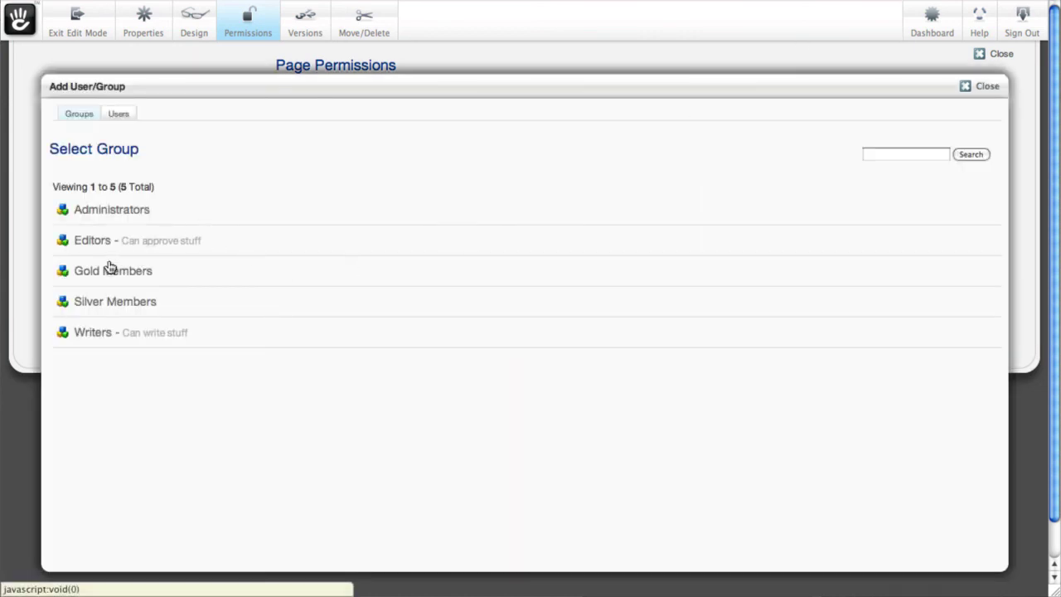
pyautogui.click(113, 270)
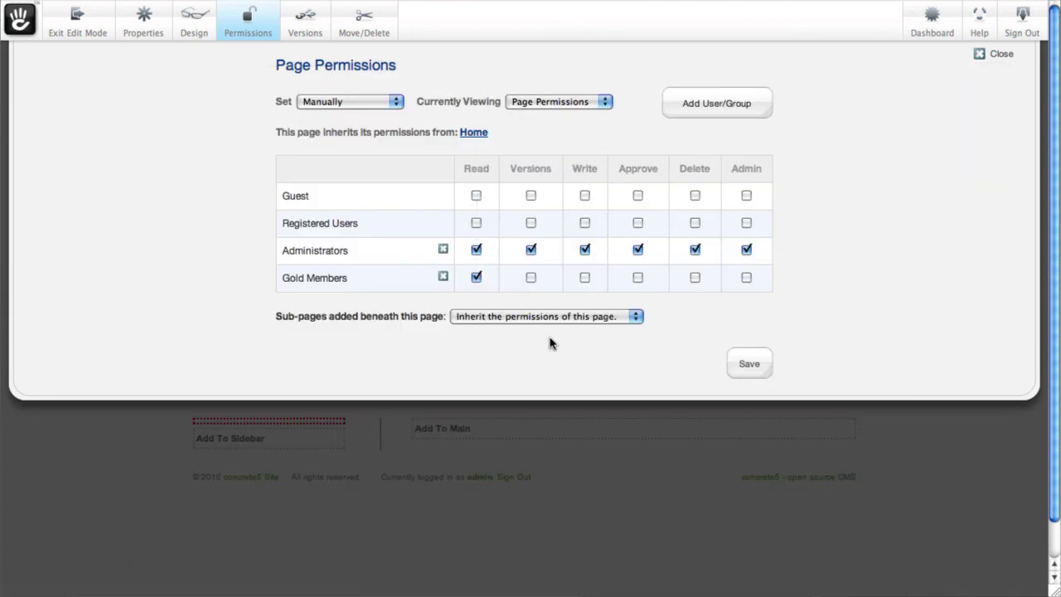
pyautogui.click(764, 363)
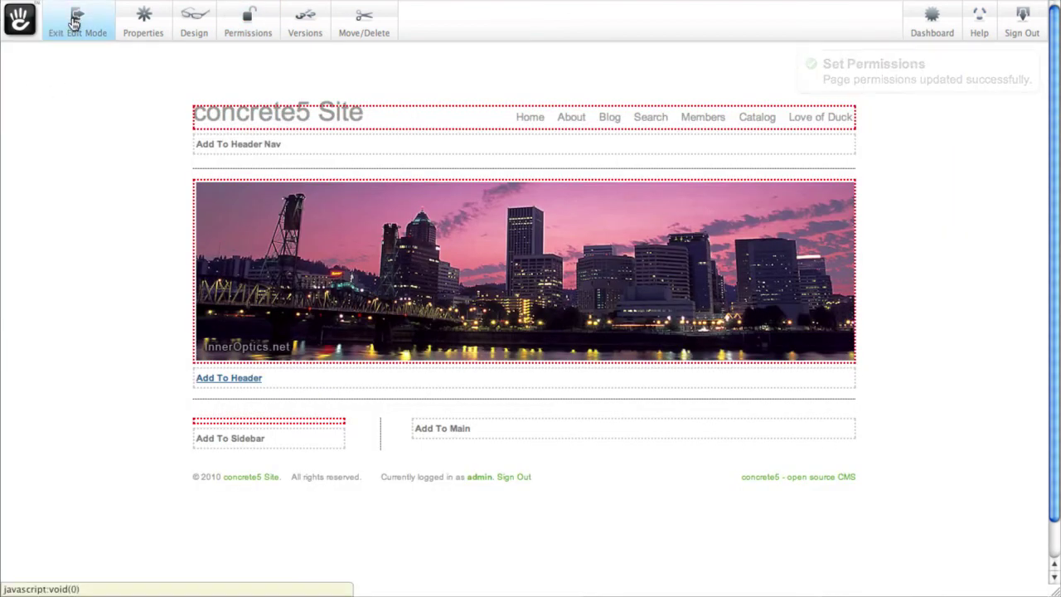
pyautogui.click(73, 23)
pyautogui.click(743, 190)
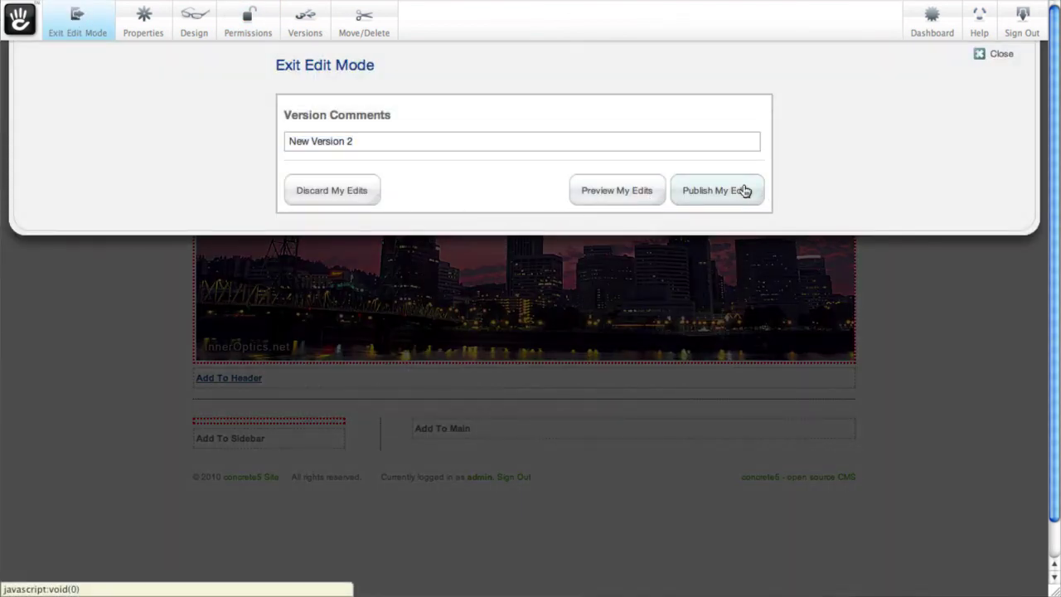